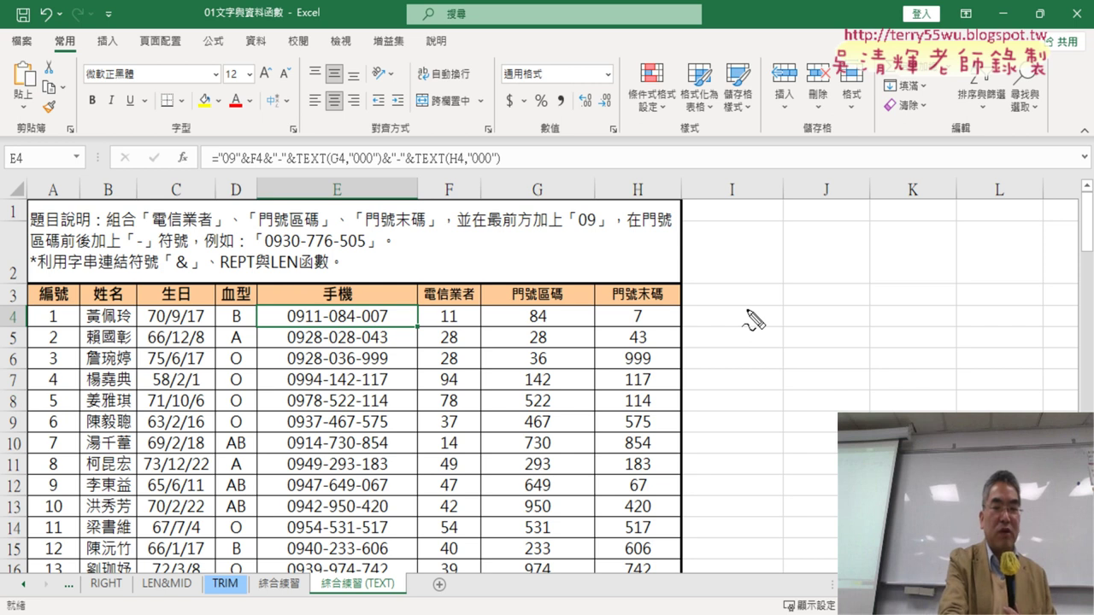
# Step: Sketch pen annotations of the phone-number result layout beside the table, then clear them
pyautogui.moveTo(725, 293); pyautogui.dragTo(715, 334)
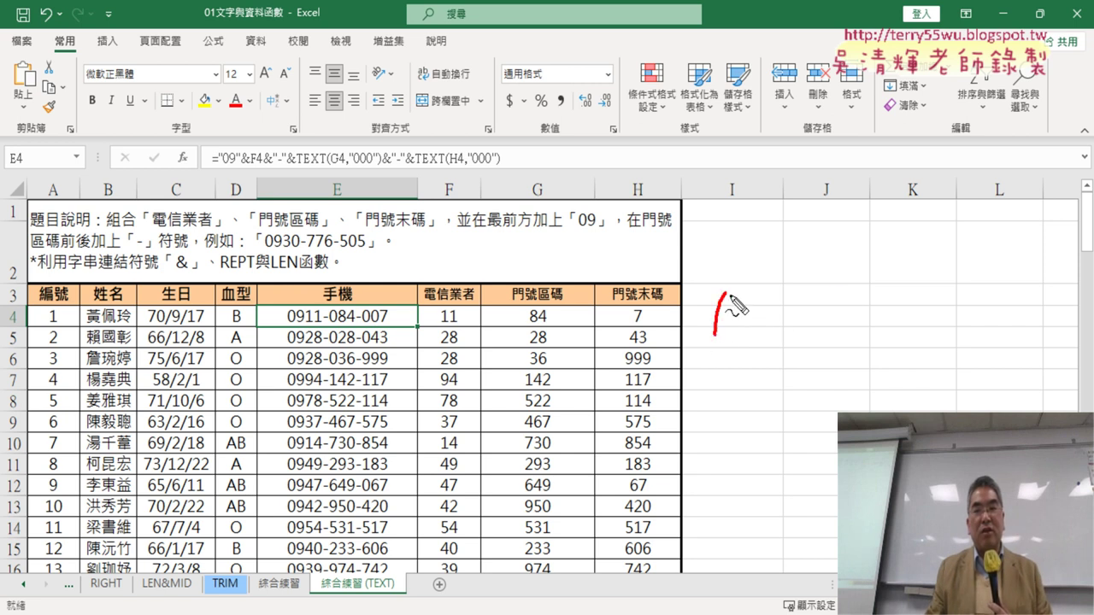
pyautogui.moveTo(726, 295); pyautogui.dragTo(836, 325)
pyautogui.moveTo(725, 327); pyautogui.dragTo(816, 328)
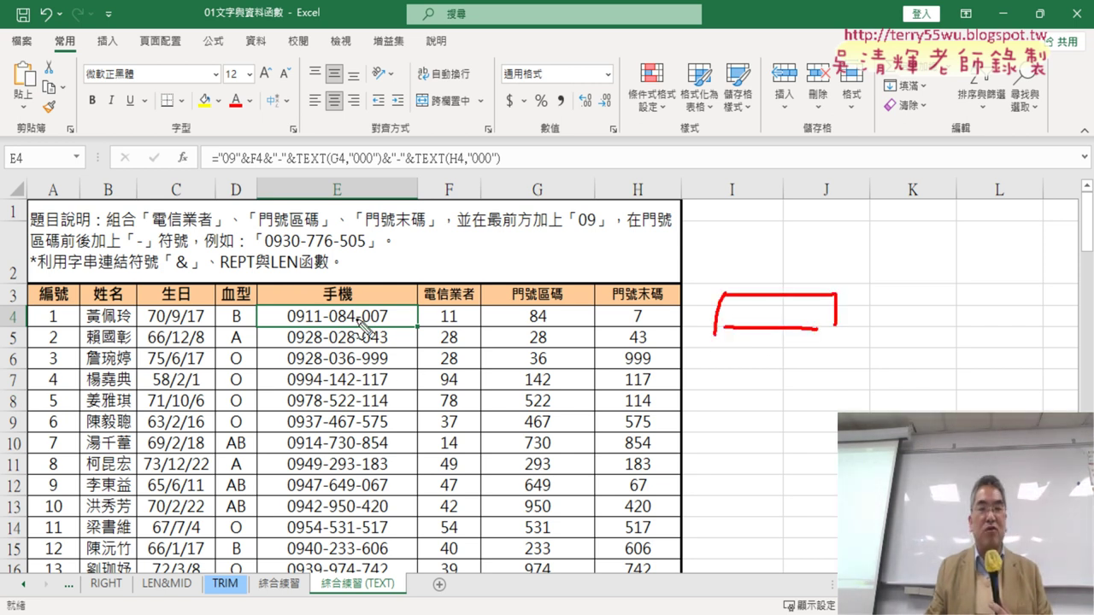
pyautogui.moveTo(360, 323); pyautogui.dragTo(391, 386)
pyautogui.moveTo(376, 309); pyautogui.dragTo(402, 323)
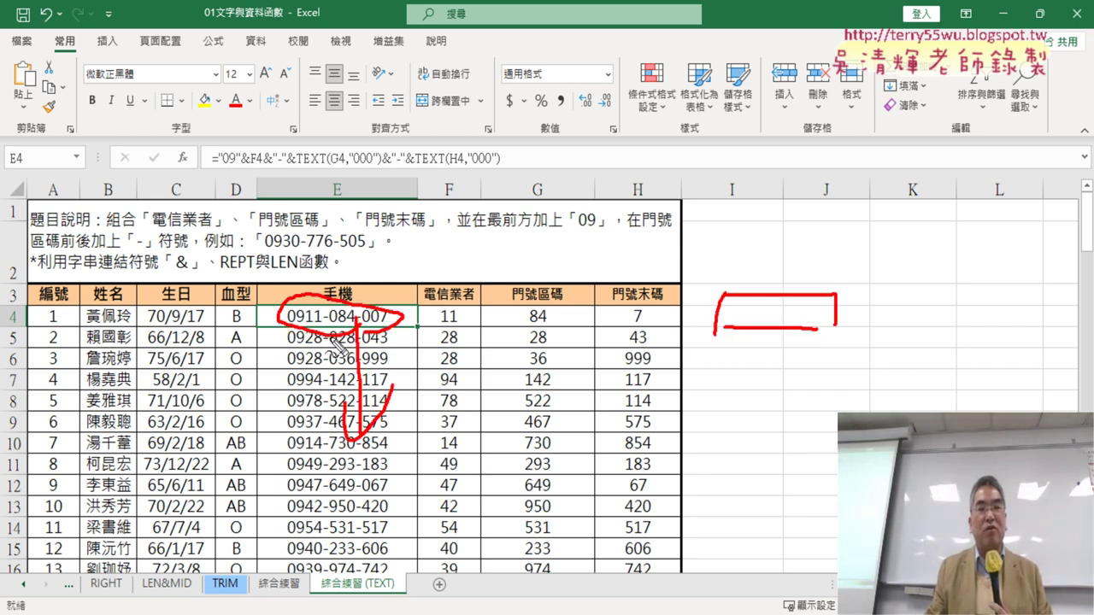
pyautogui.moveTo(719, 350)
pyautogui.mouseDown()
pyautogui.moveTo(718, 380)
pyautogui.moveTo(836, 378)
pyautogui.mouseUp()
pyautogui.moveTo(711, 385); pyautogui.dragTo(846, 382)
pyautogui.moveTo(412, 374)
pyautogui.mouseDown()
pyautogui.moveTo(389, 392)
pyautogui.moveTo(401, 412)
pyautogui.mouseUp()
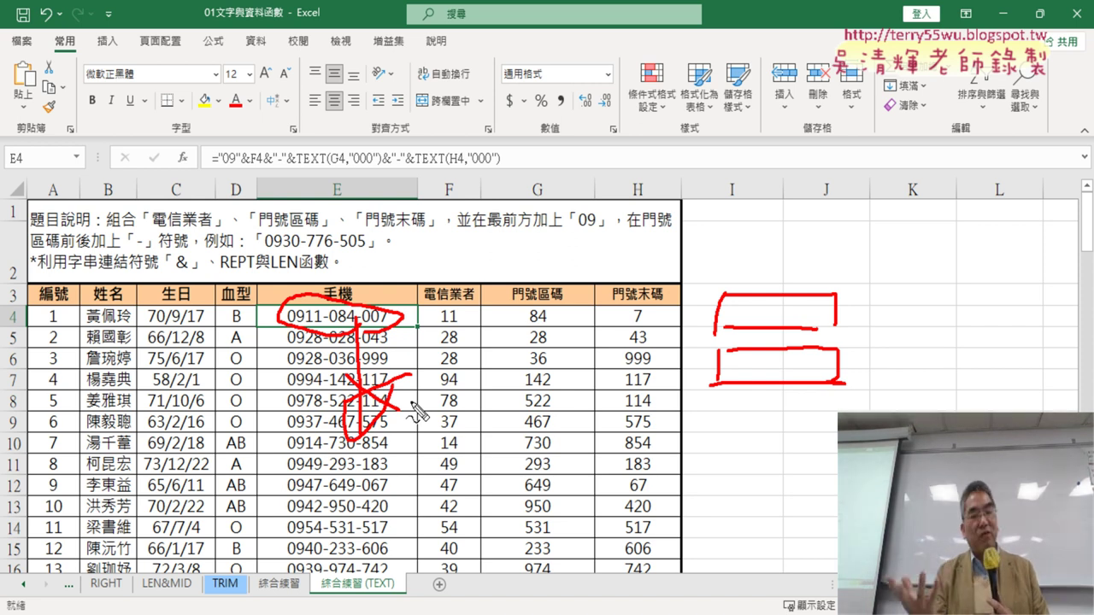
pyautogui.press('Escape')
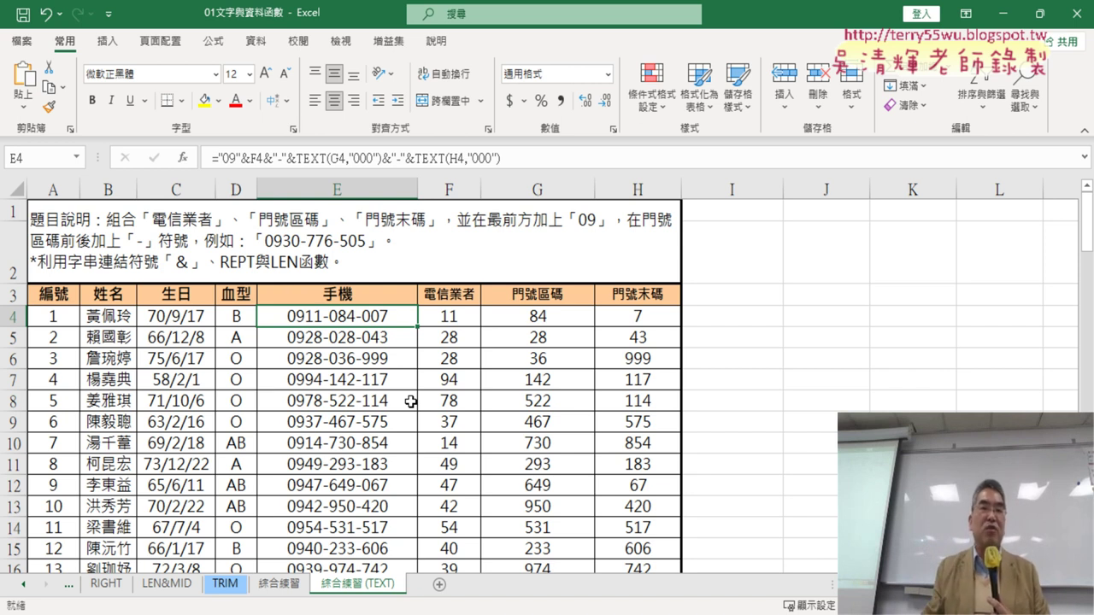
# Step: Check Developer under Customize Ribbon in the Excel Options, reached from the Quick Access Toolbar menu
pyautogui.click(109, 14)
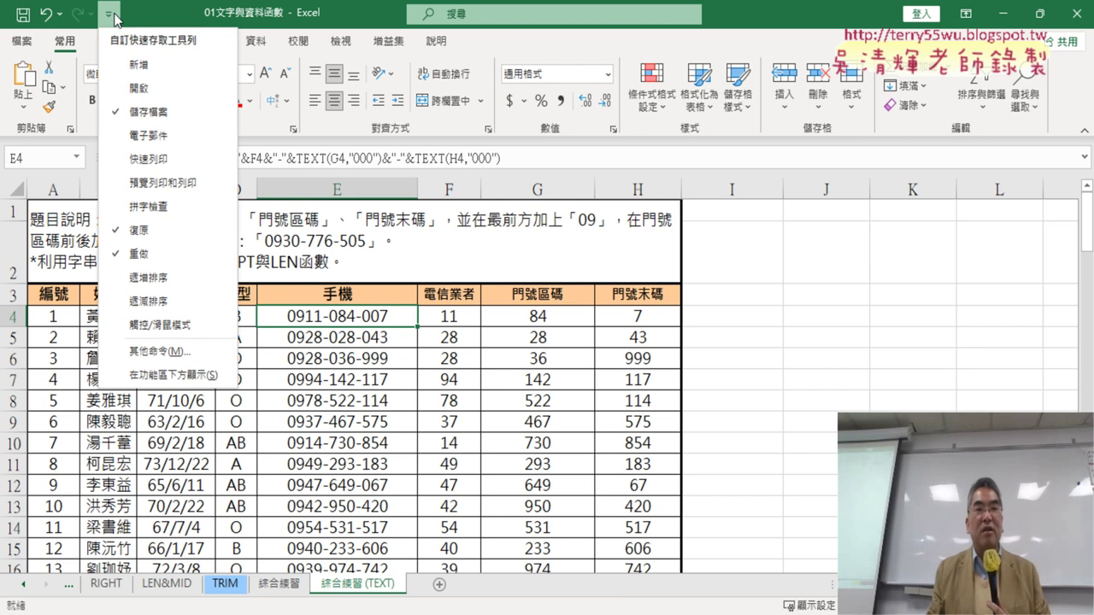
pyautogui.click(191, 357)
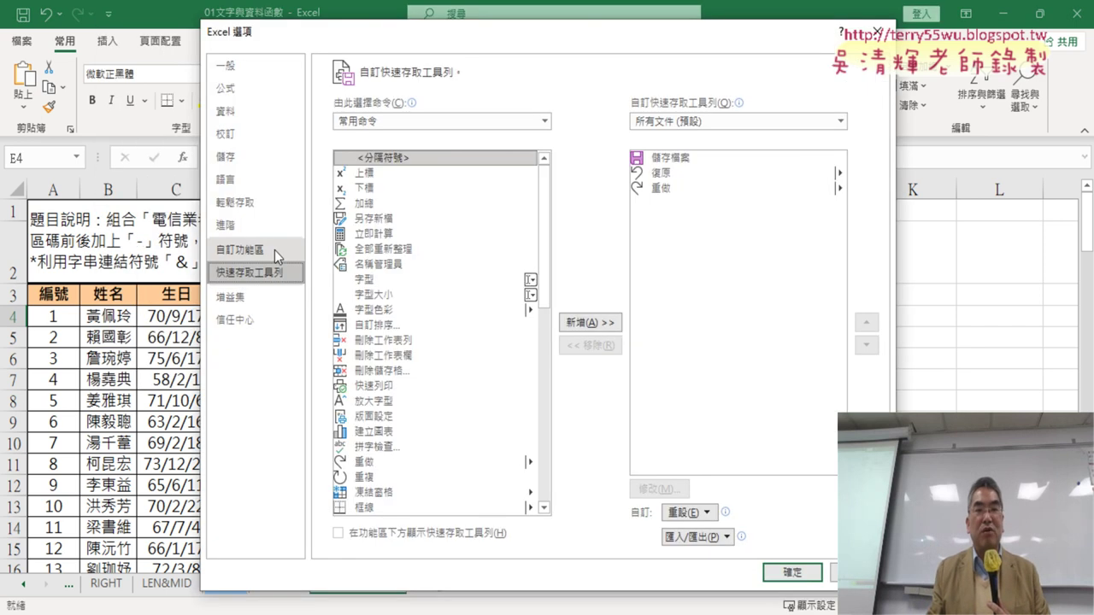
pyautogui.click(274, 256)
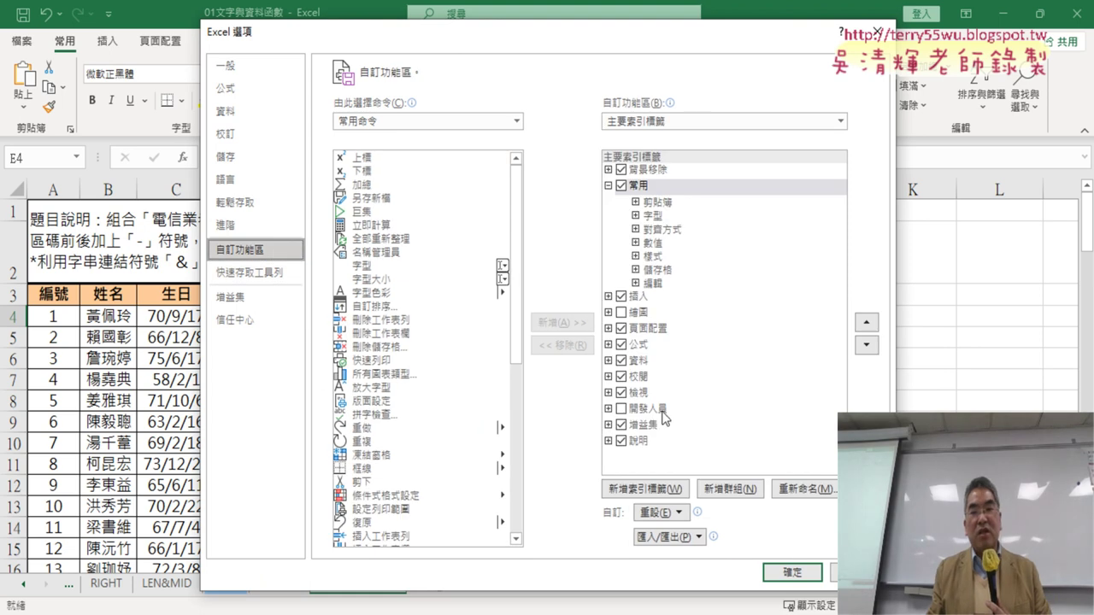
pyautogui.click(625, 410)
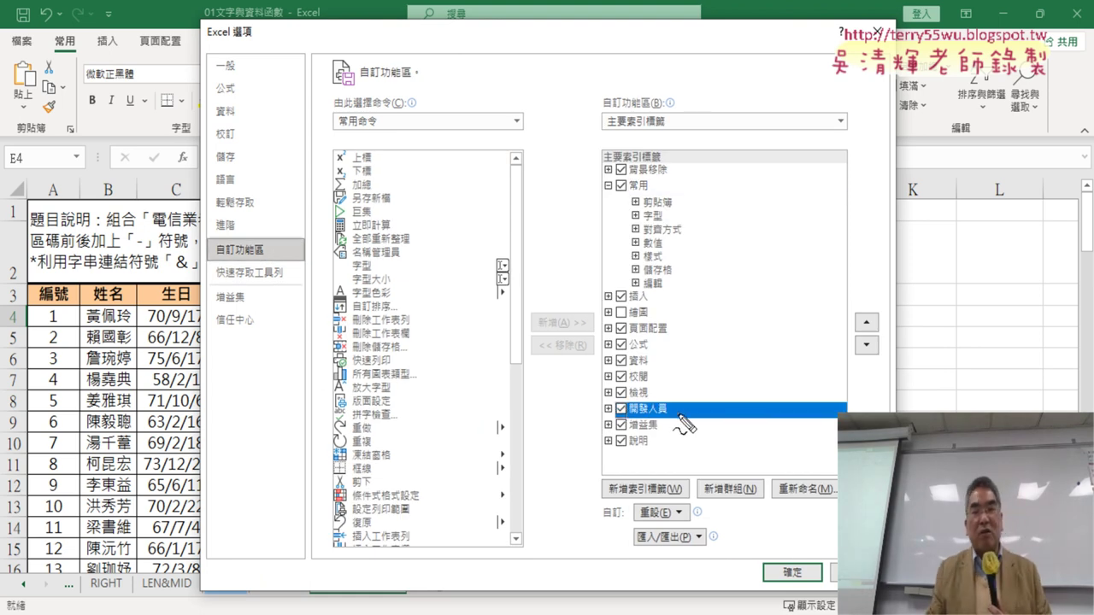
# Step: Annotate the path to the Developer option, clear the annotations, confirm, and show the Developer tab
pyautogui.moveTo(669, 421)
pyautogui.mouseDown()
pyautogui.moveTo(592, 420)
pyautogui.moveTo(675, 427)
pyautogui.mouseUp()
pyautogui.moveTo(313, 256); pyautogui.dragTo(308, 243)
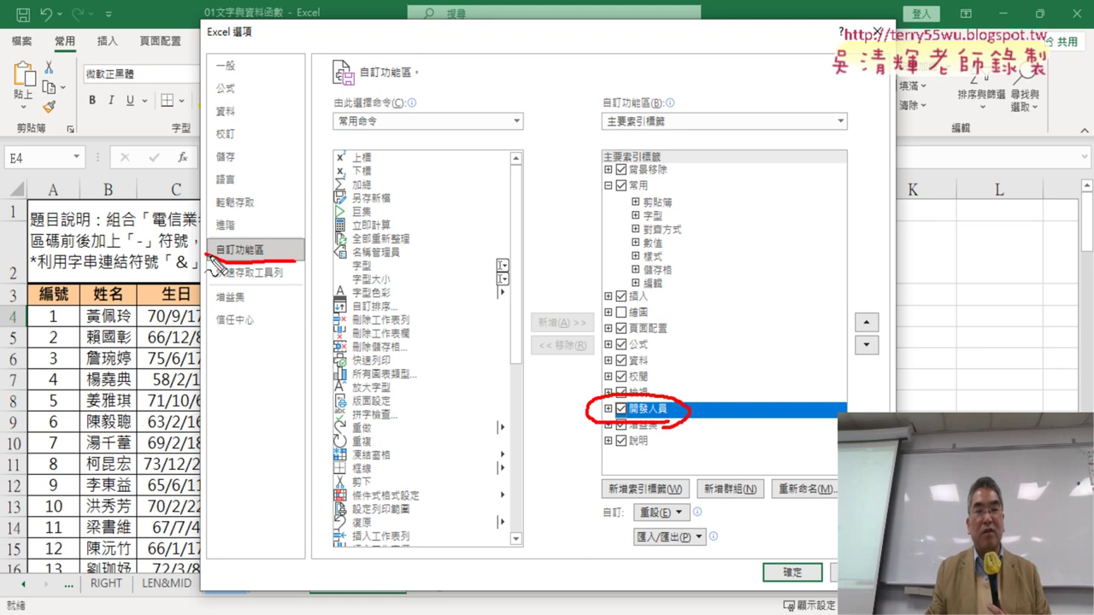
pyautogui.moveTo(95, 12); pyautogui.dragTo(185, 199)
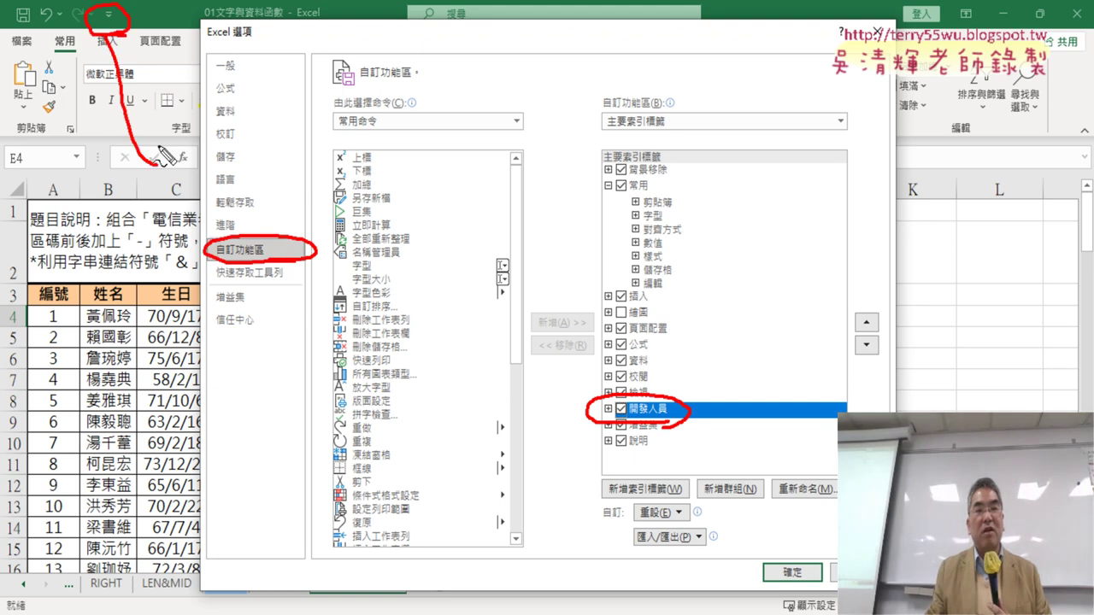
pyautogui.moveTo(389, 316); pyautogui.dragTo(590, 414)
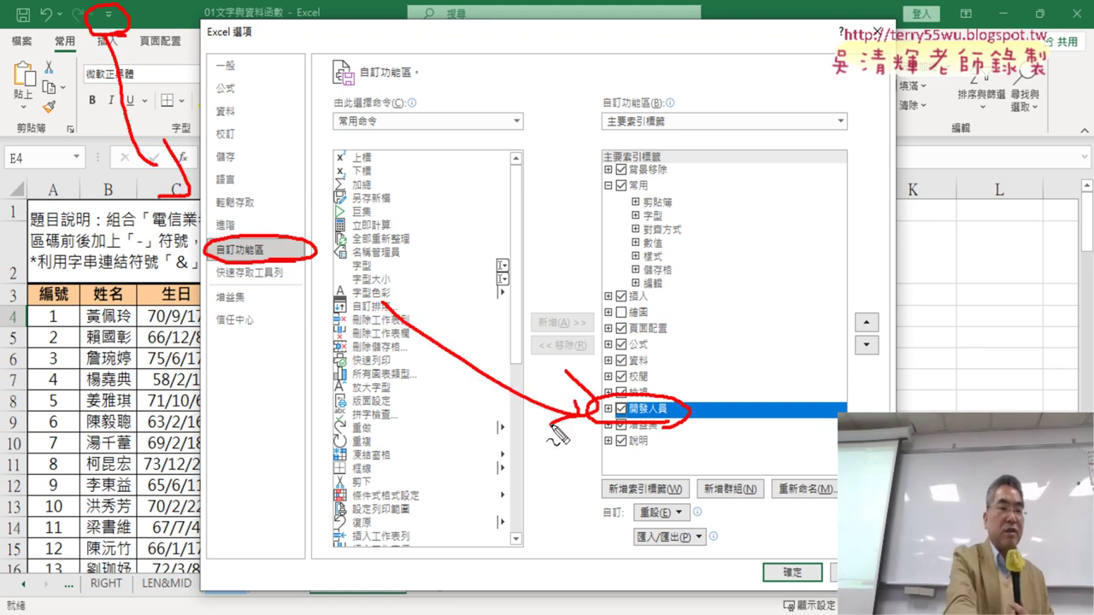
pyautogui.press('Escape')
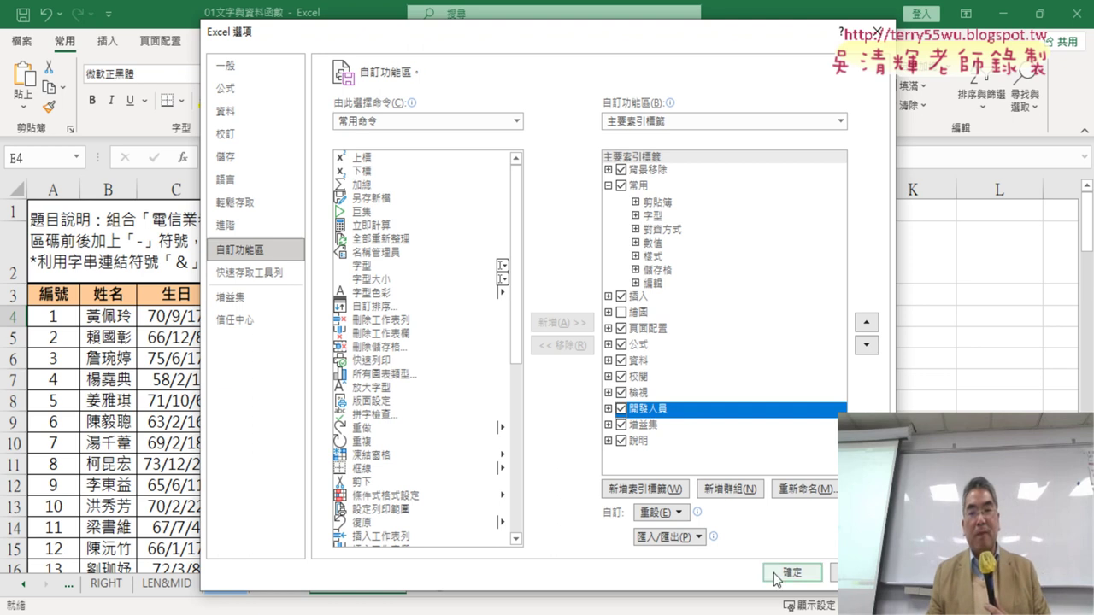
pyautogui.click(788, 573)
pyautogui.click(409, 43)
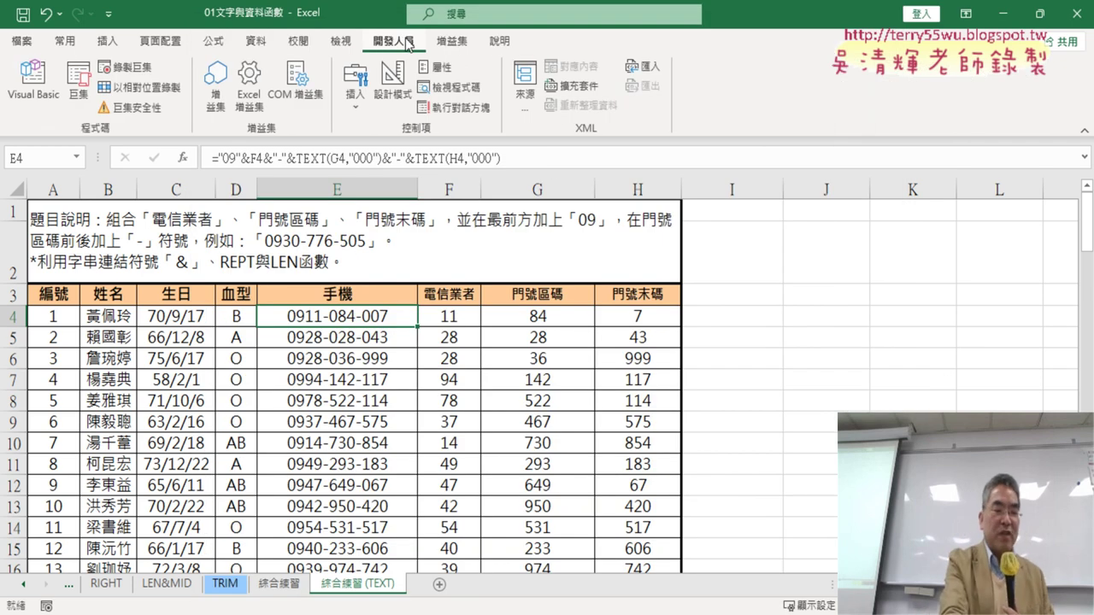
pyautogui.moveTo(413, 47); pyautogui.dragTo(412, 26)
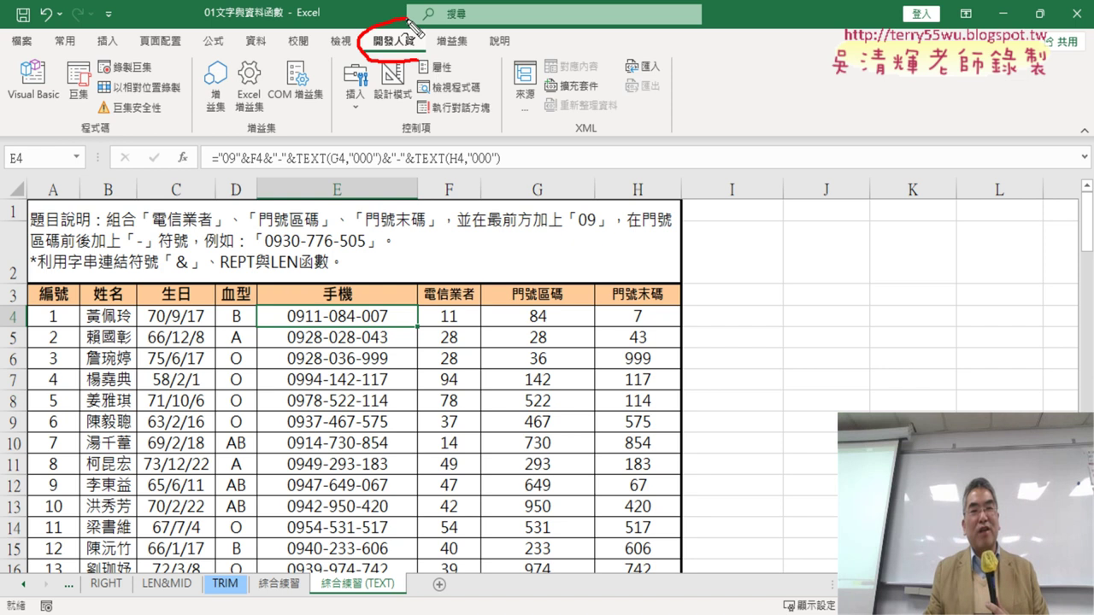
pyautogui.moveTo(406, 171); pyautogui.dragTo(399, 64)
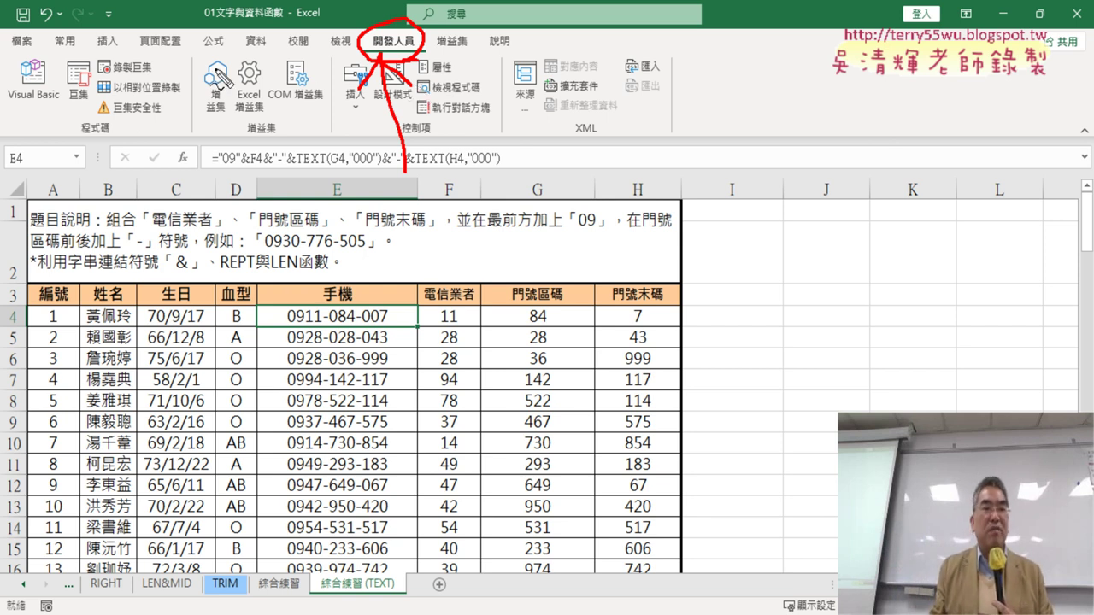
pyautogui.moveTo(92, 68); pyautogui.dragTo(159, 59)
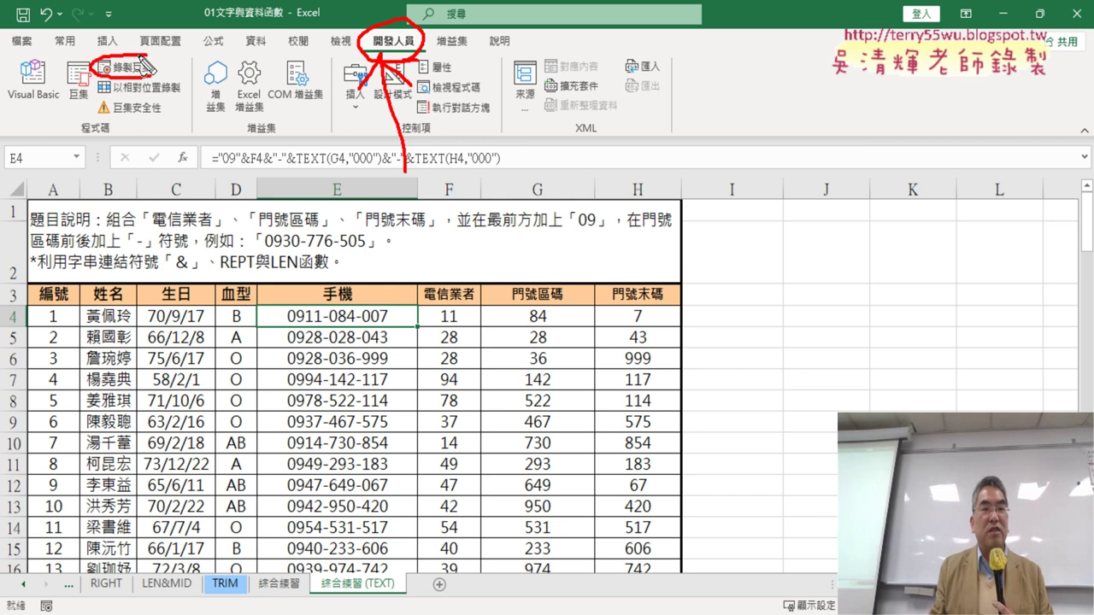
pyautogui.moveTo(78, 115); pyautogui.dragTo(86, 111)
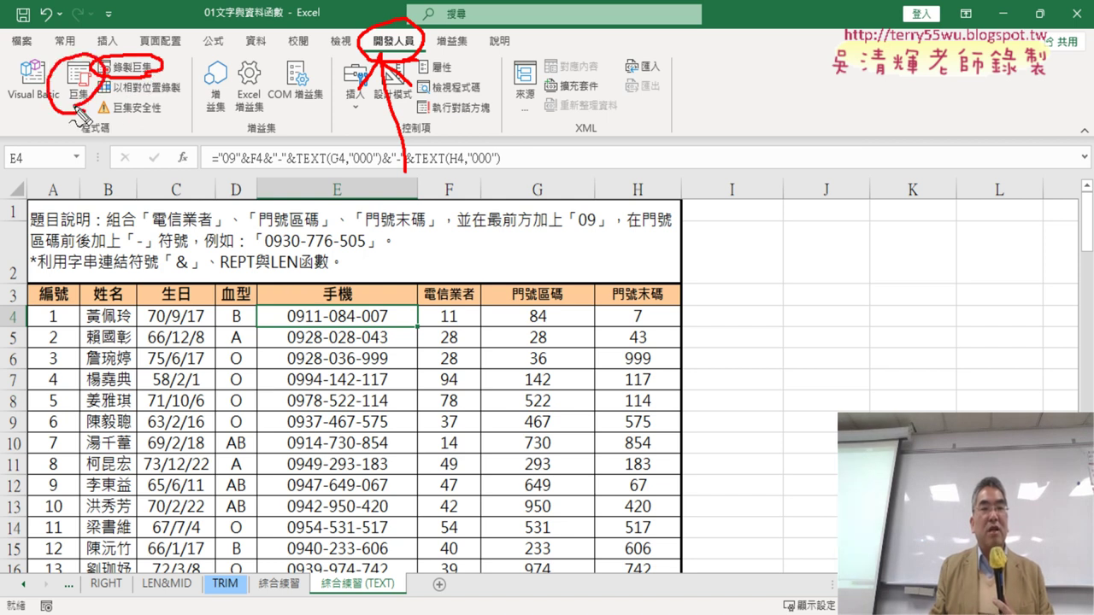
pyautogui.moveTo(51, 107); pyautogui.dragTo(43, 111)
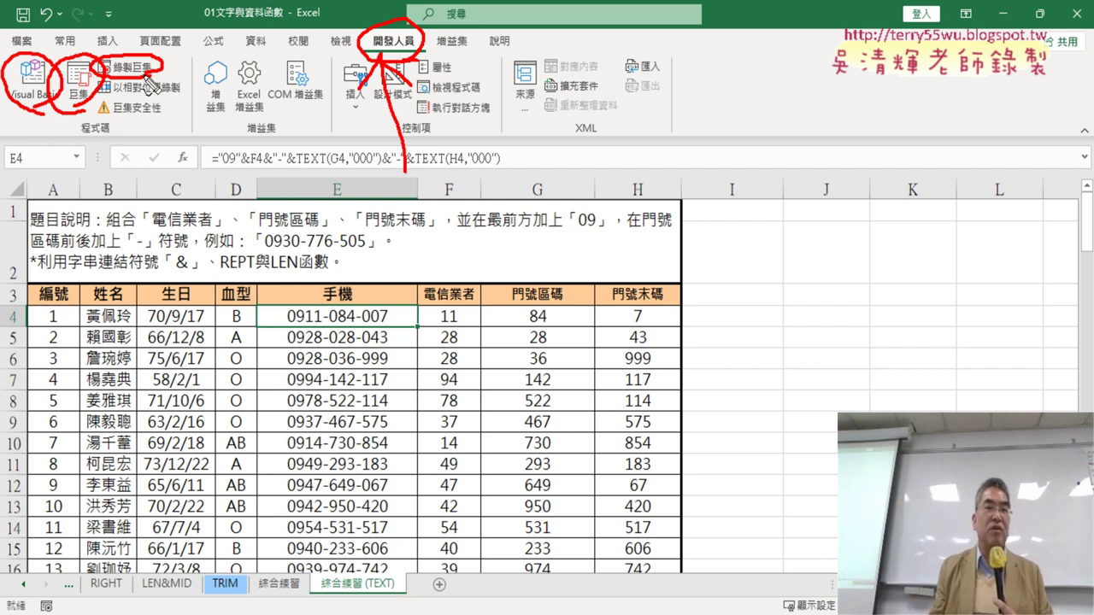
pyautogui.moveTo(191, 59); pyautogui.dragTo(181, 86)
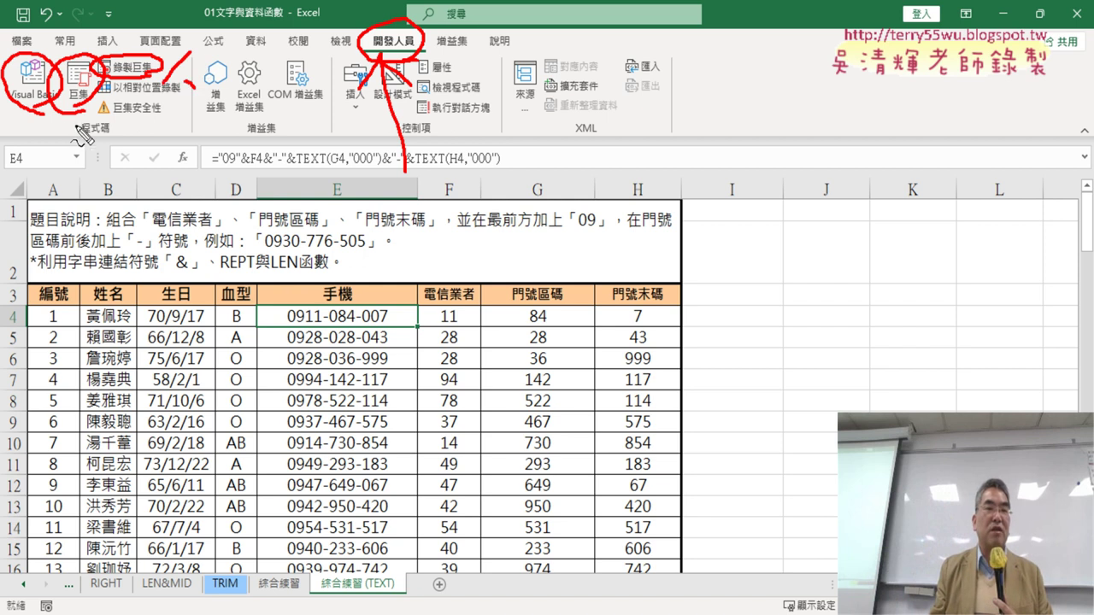
pyautogui.moveTo(75, 128); pyautogui.dragTo(121, 143)
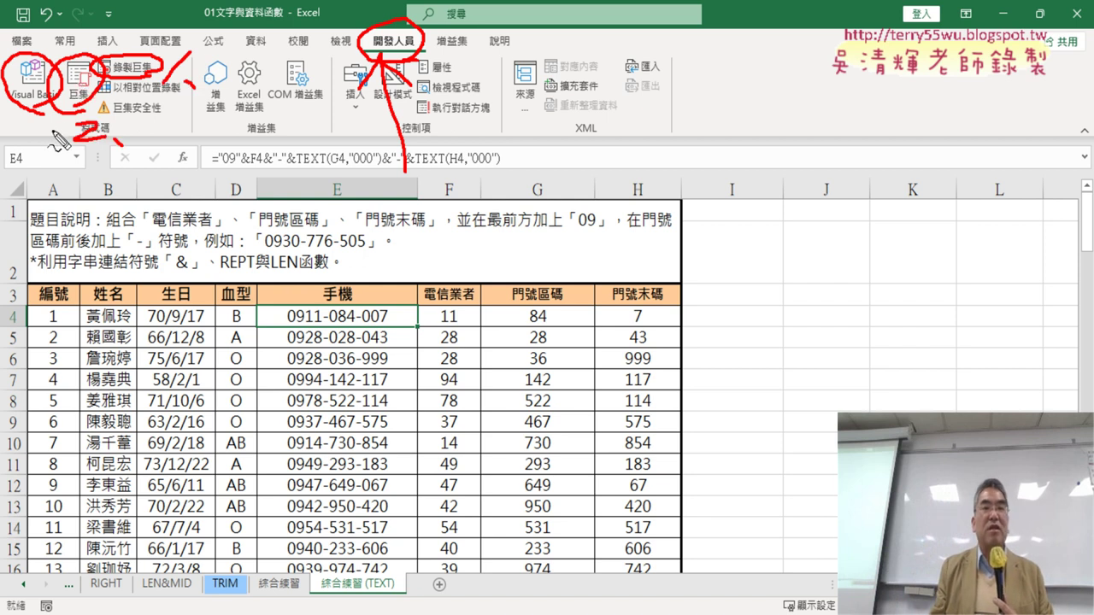
pyautogui.moveTo(20, 126)
pyautogui.mouseDown()
pyautogui.moveTo(26, 159)
pyautogui.moveTo(66, 161)
pyautogui.mouseUp()
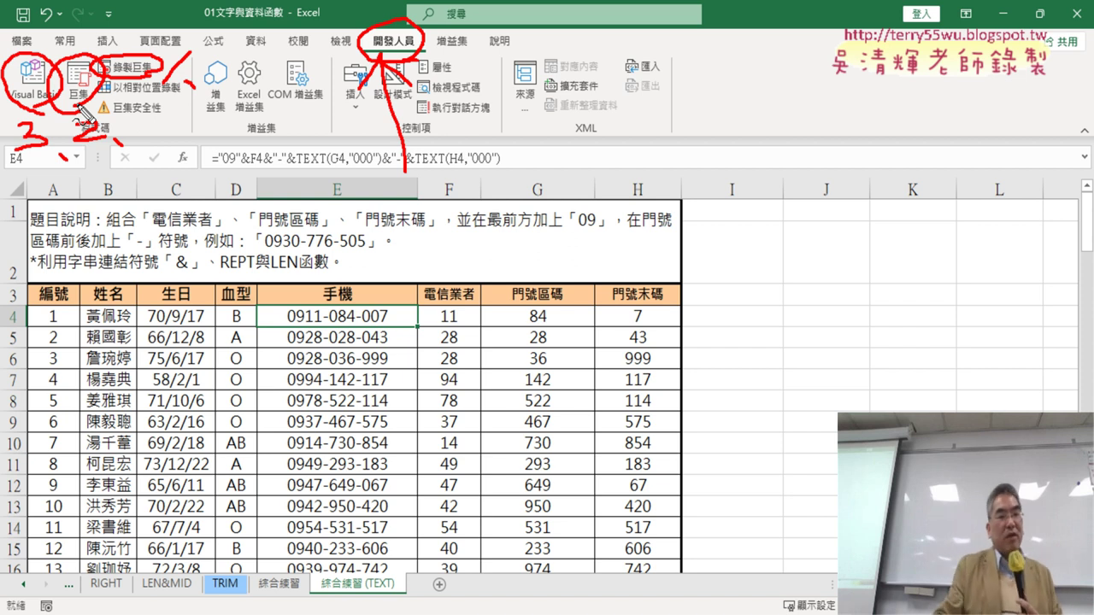
pyautogui.press('Escape')
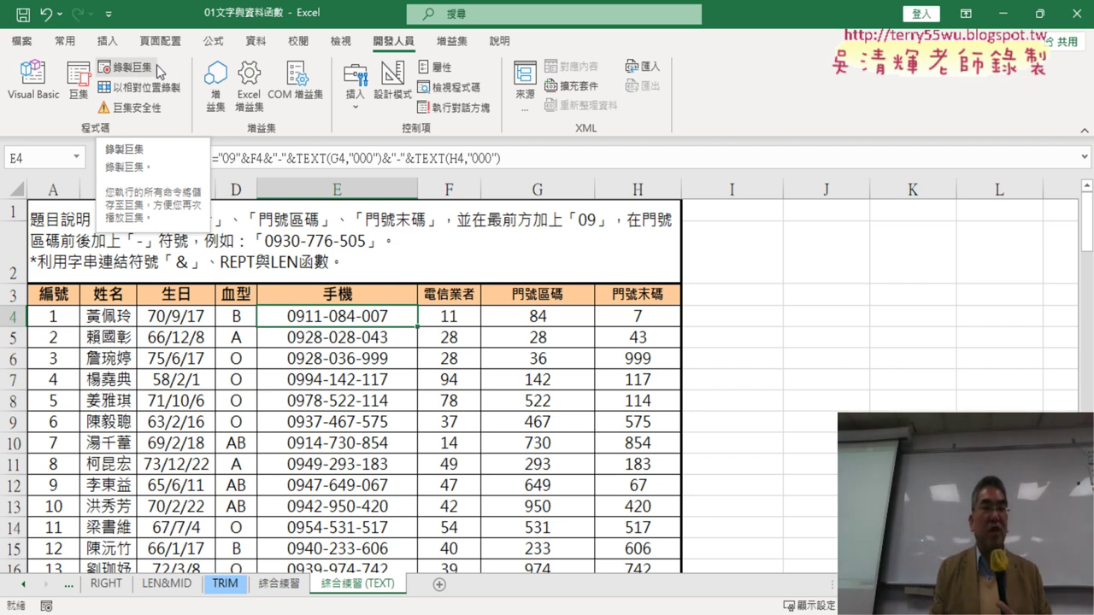
# Step: Re-commit E4's phone-number formula and fill it down column E
pyautogui.click(751, 385)
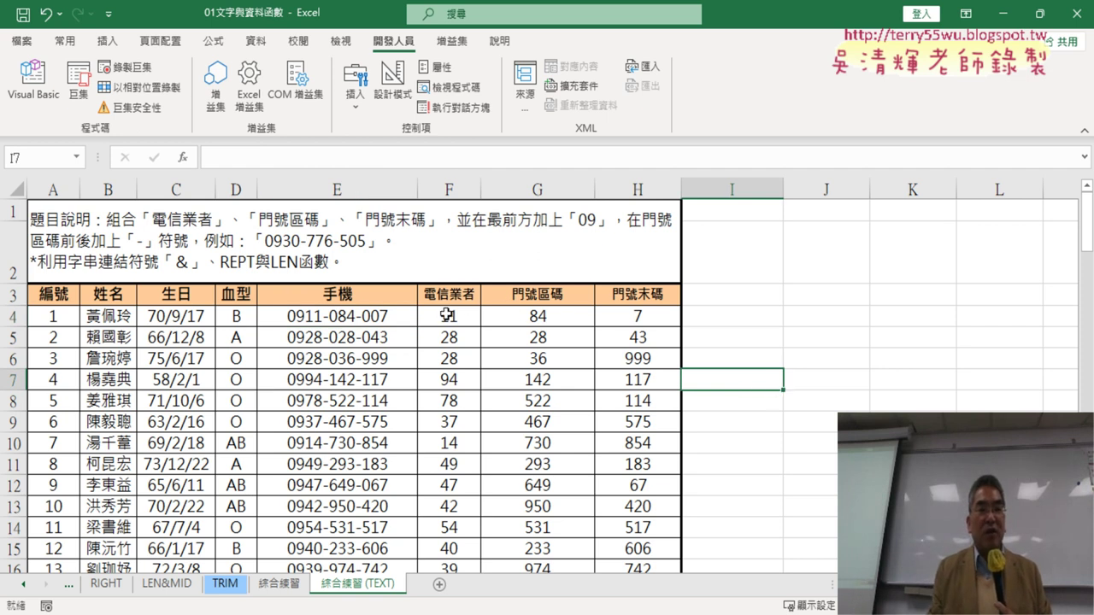
pyautogui.click(354, 316)
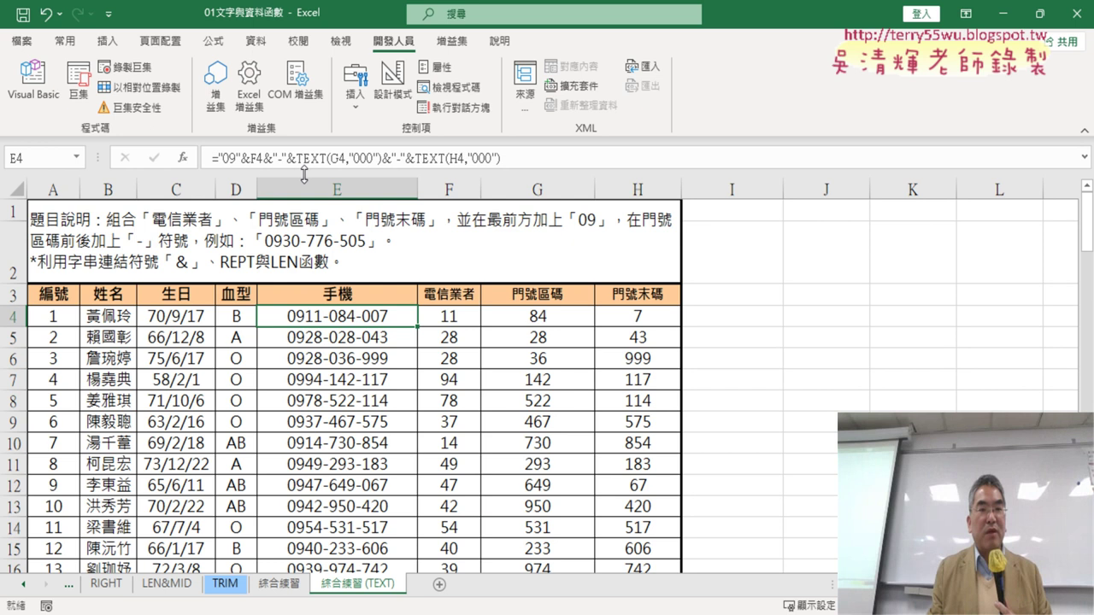
pyautogui.click(826, 442)
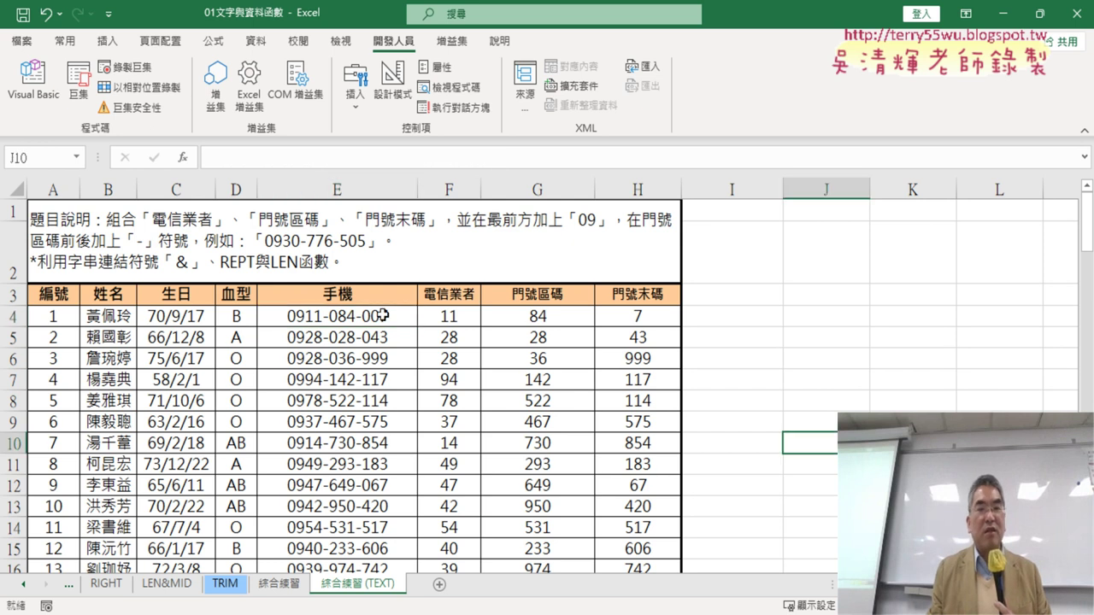
pyautogui.click(384, 315)
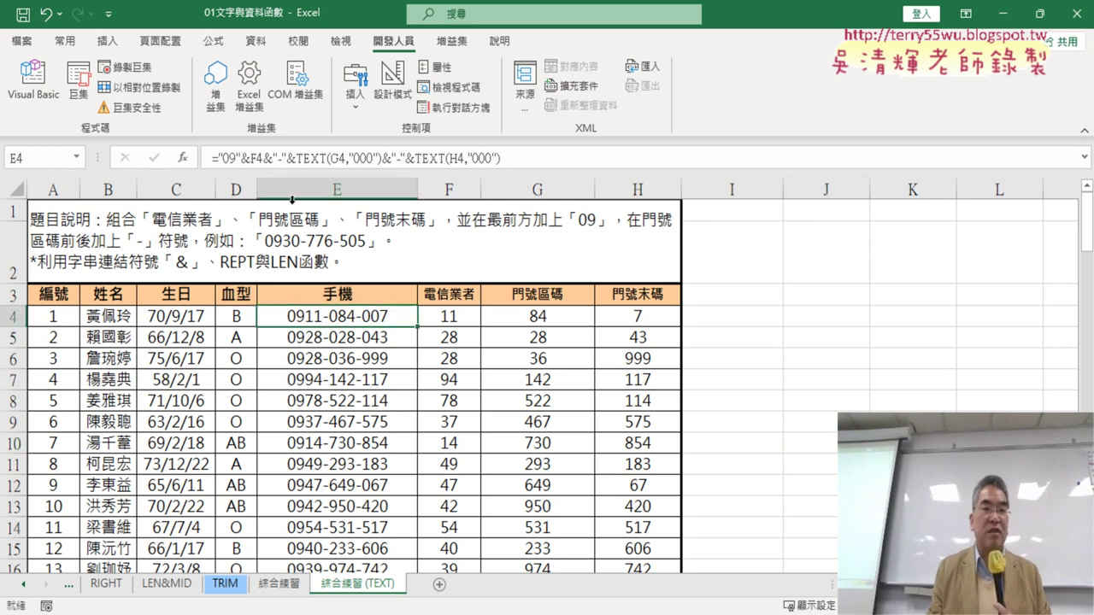
pyautogui.click(260, 159)
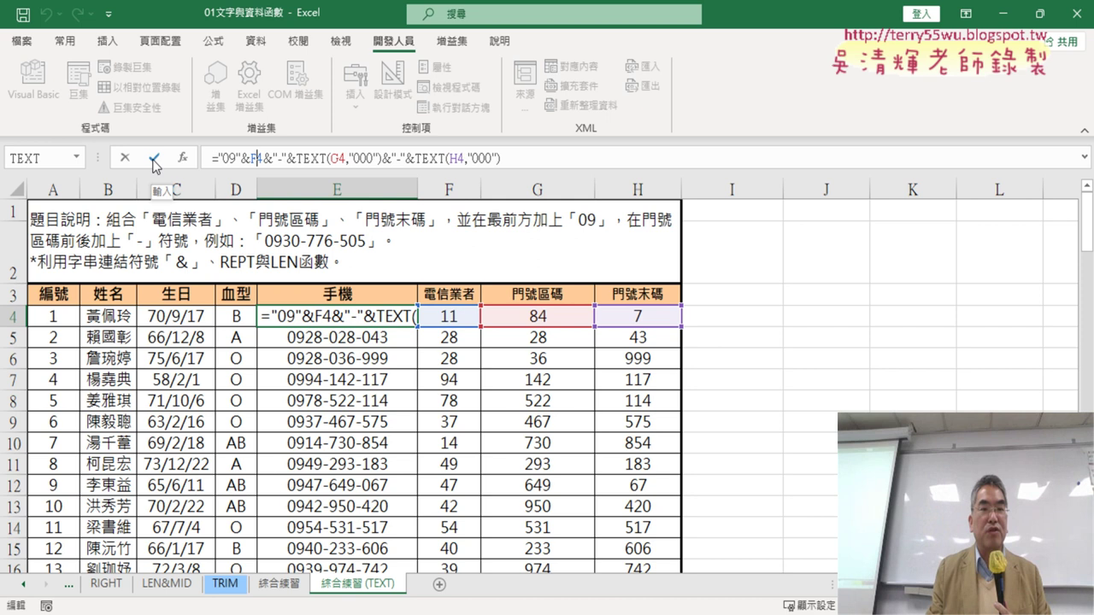
pyautogui.click(154, 159)
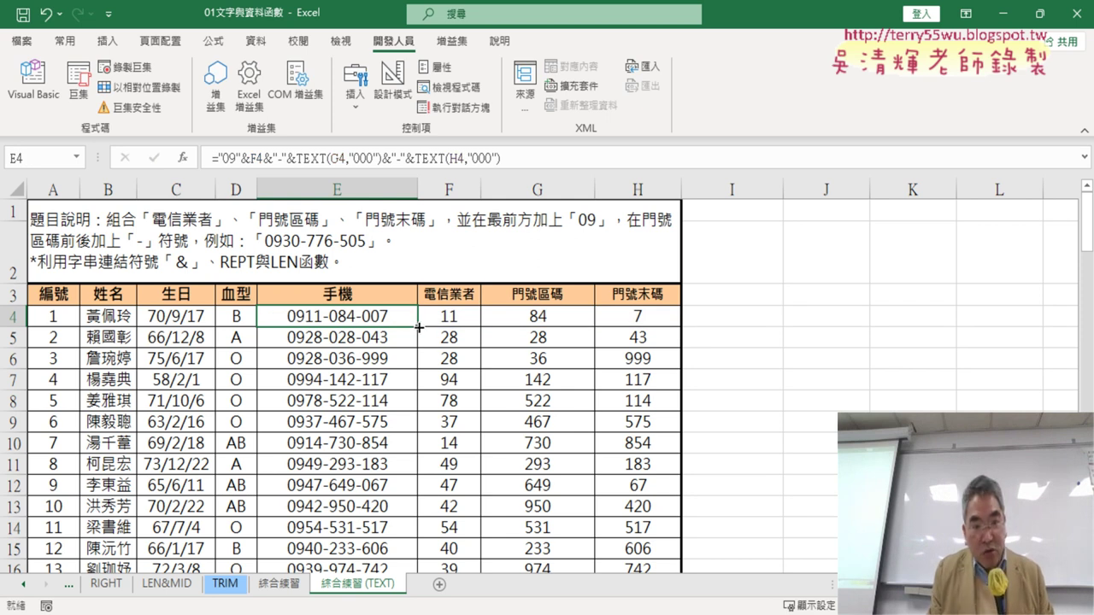
pyautogui.doubleClick(419, 326)
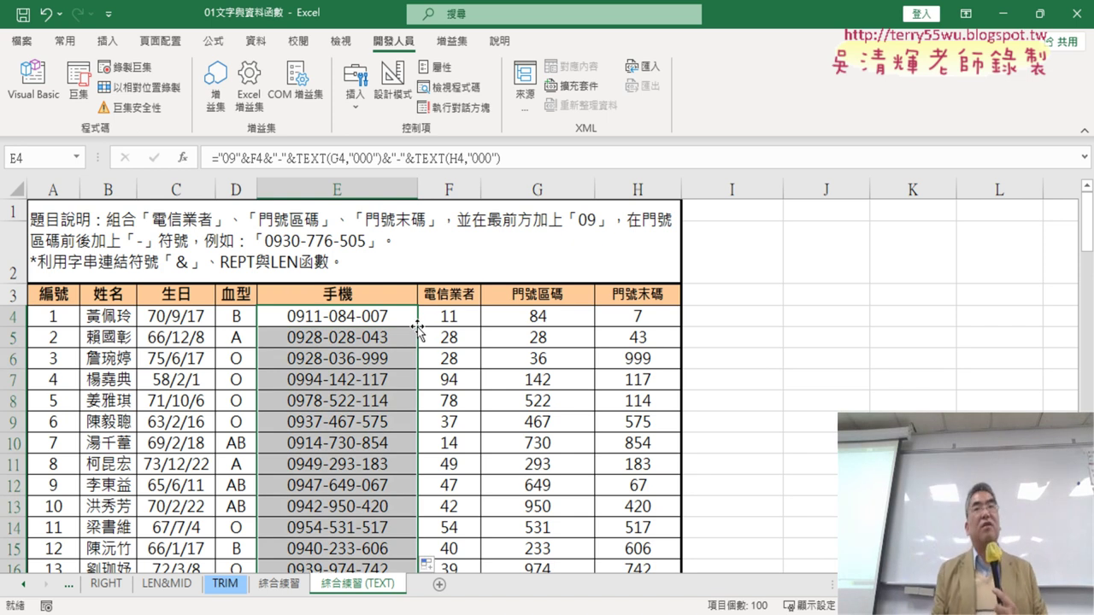
# Step: Repeat the re-commit of E4's formula and fill it down to the list's end
pyautogui.click(711, 383)
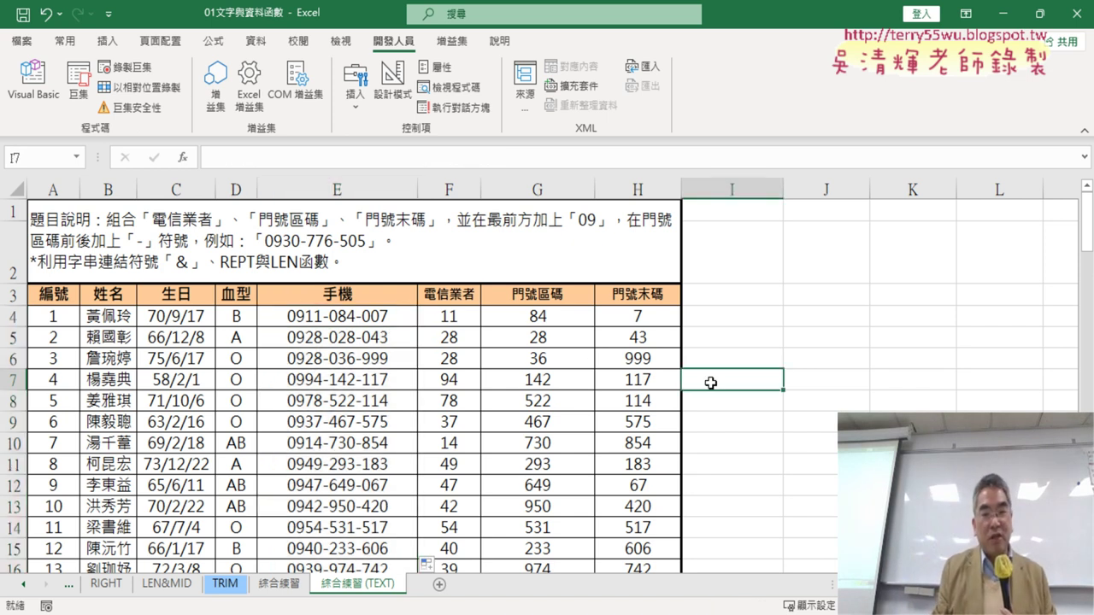
pyautogui.click(335, 323)
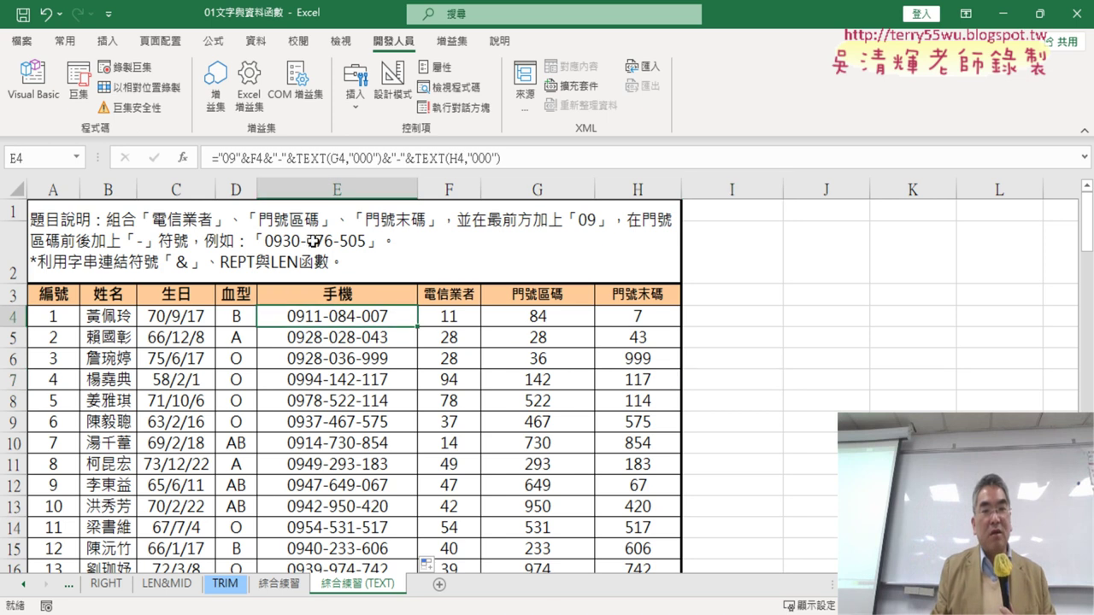
pyautogui.click(256, 158)
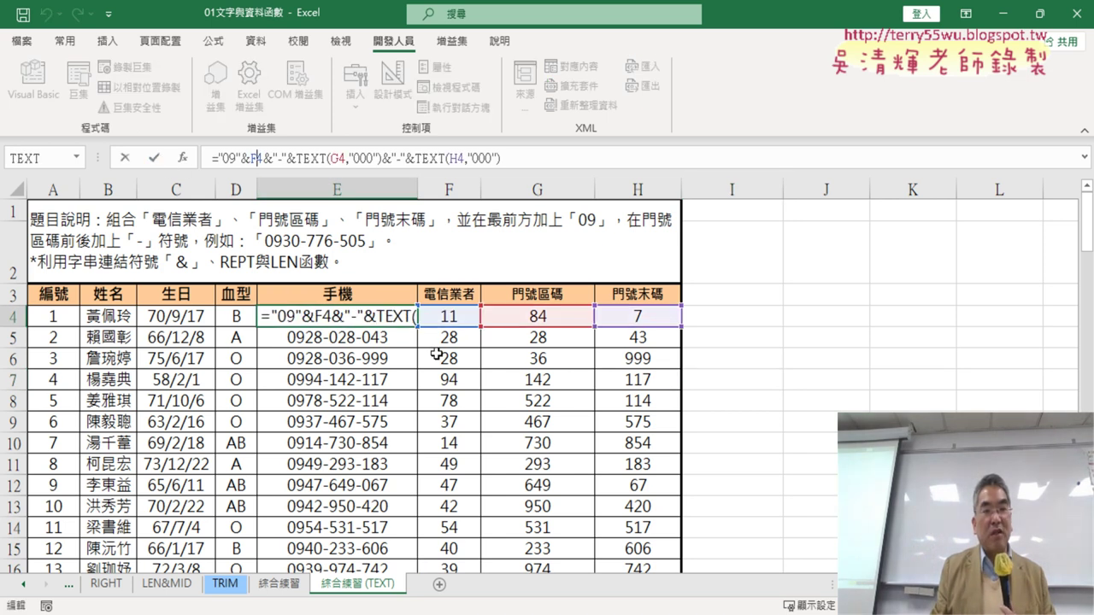
pyautogui.click(155, 159)
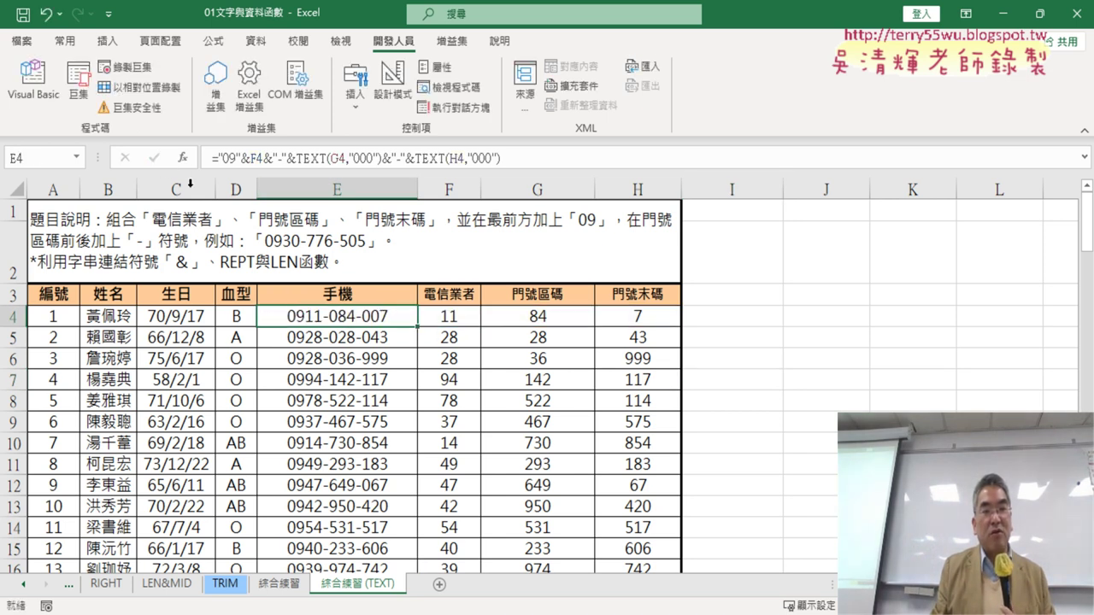
pyautogui.doubleClick(418, 327)
pyautogui.hotkey('ctrl', 'c')
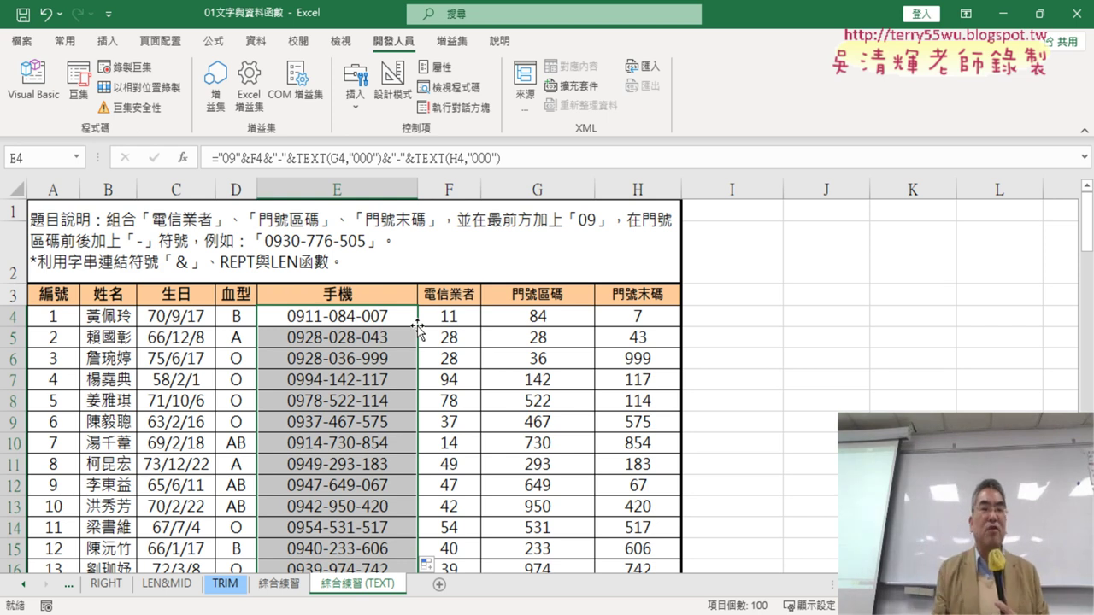
# Step: Copy E4's formula through row 13, then select E4:E103 and clear the phone numbers
pyautogui.click(763, 352)
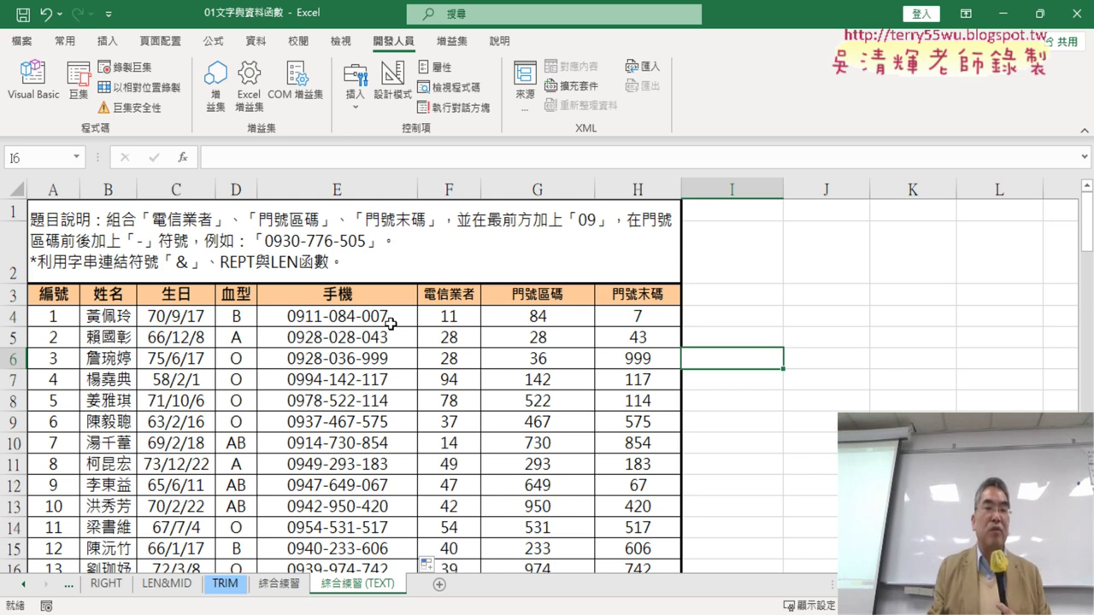
pyautogui.click(364, 316)
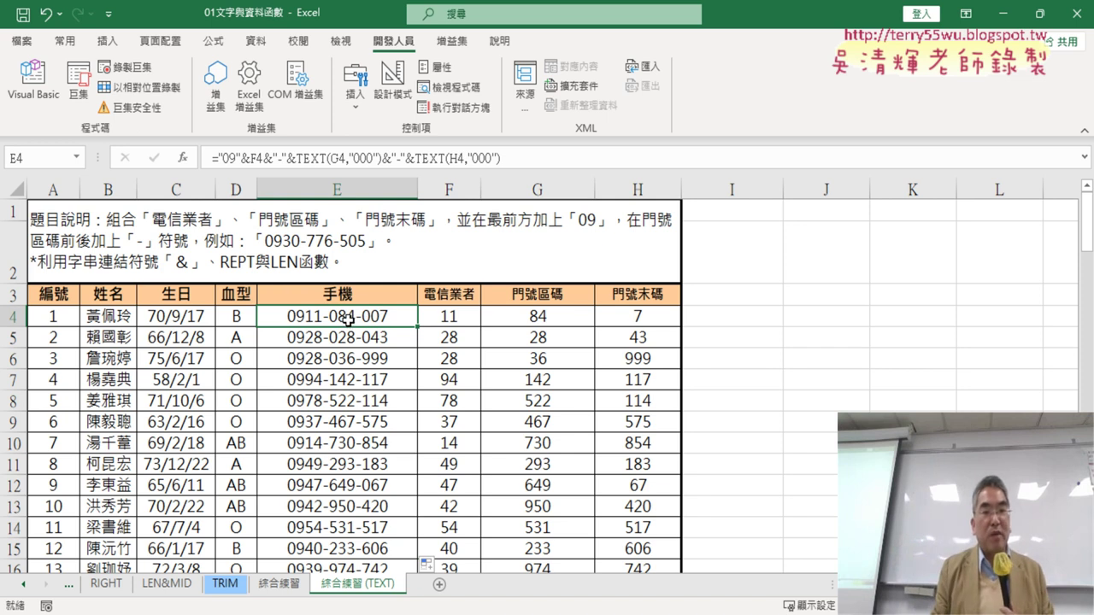
pyautogui.moveTo(417, 326); pyautogui.dragTo(417, 509)
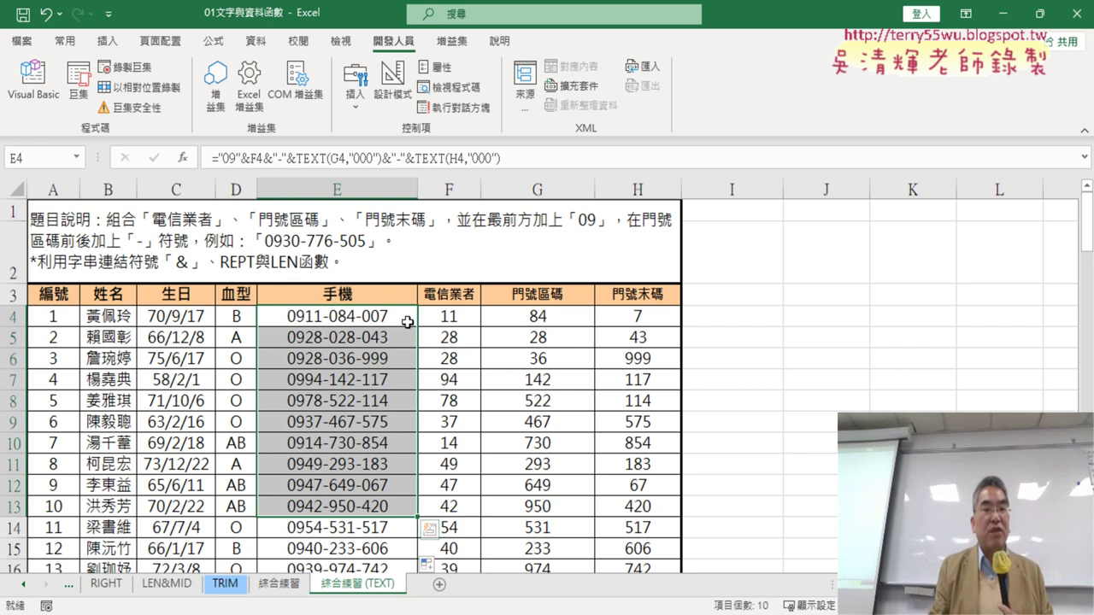
pyautogui.click(381, 317)
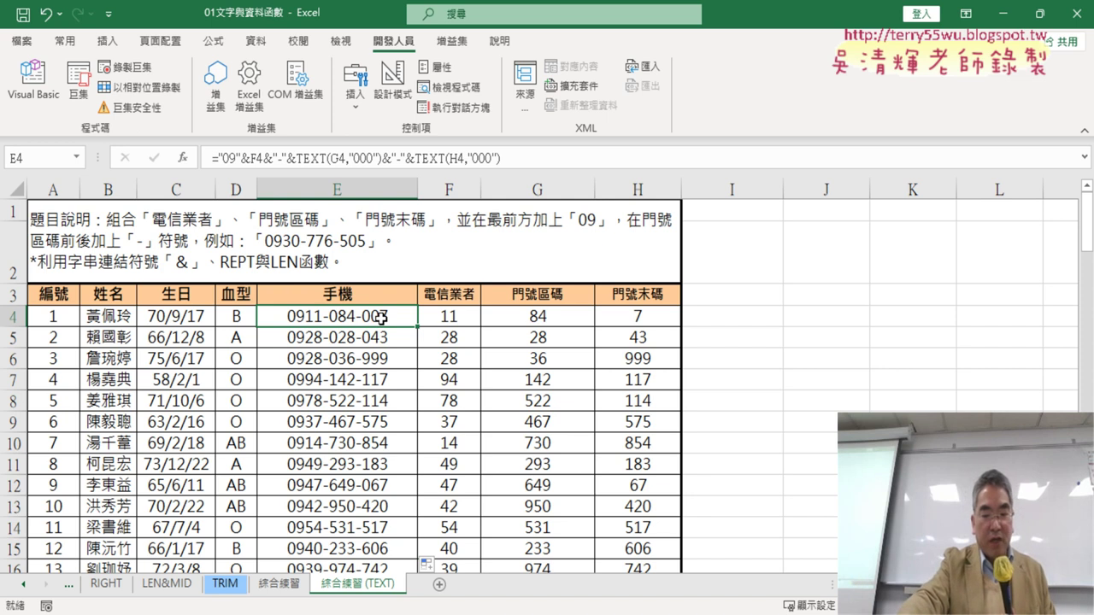
pyautogui.hotkey('ctrl', 'shift', 'Down')
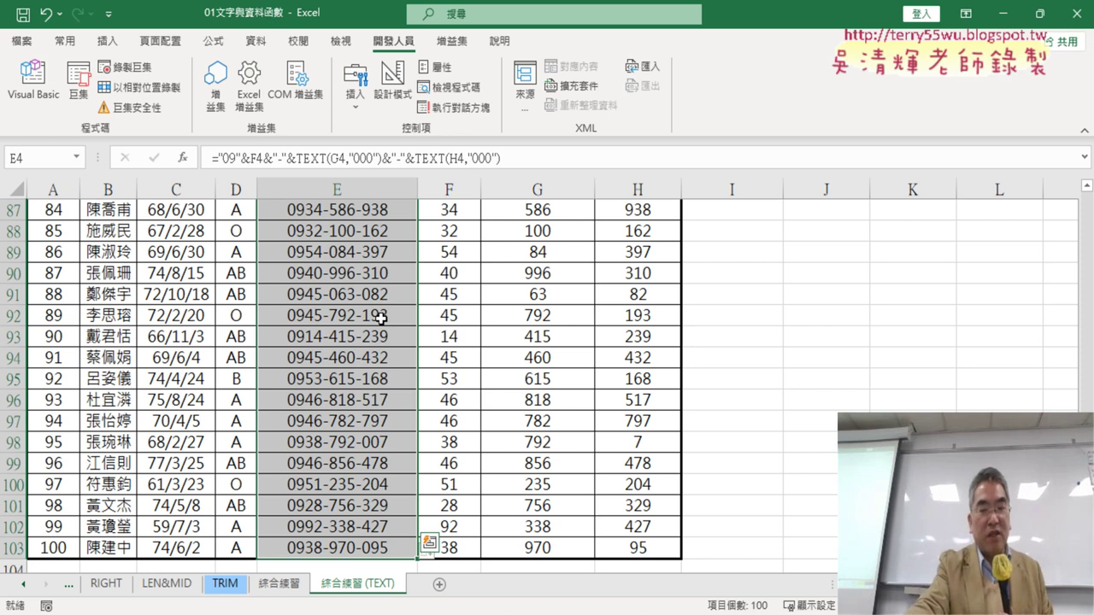
pyautogui.hotkey('ctrl', 'z')
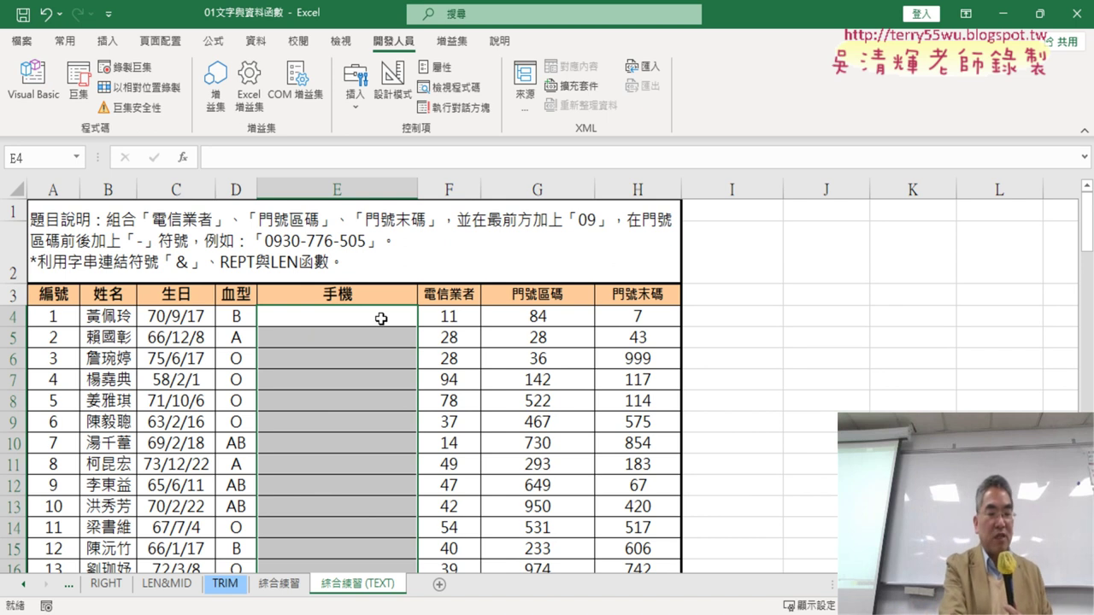
# Step: Undo the clearing, clear E4:E103 once more, then paste the phone numbers back
pyautogui.hotkey('ctrl', 'z')
pyautogui.click(731, 397)
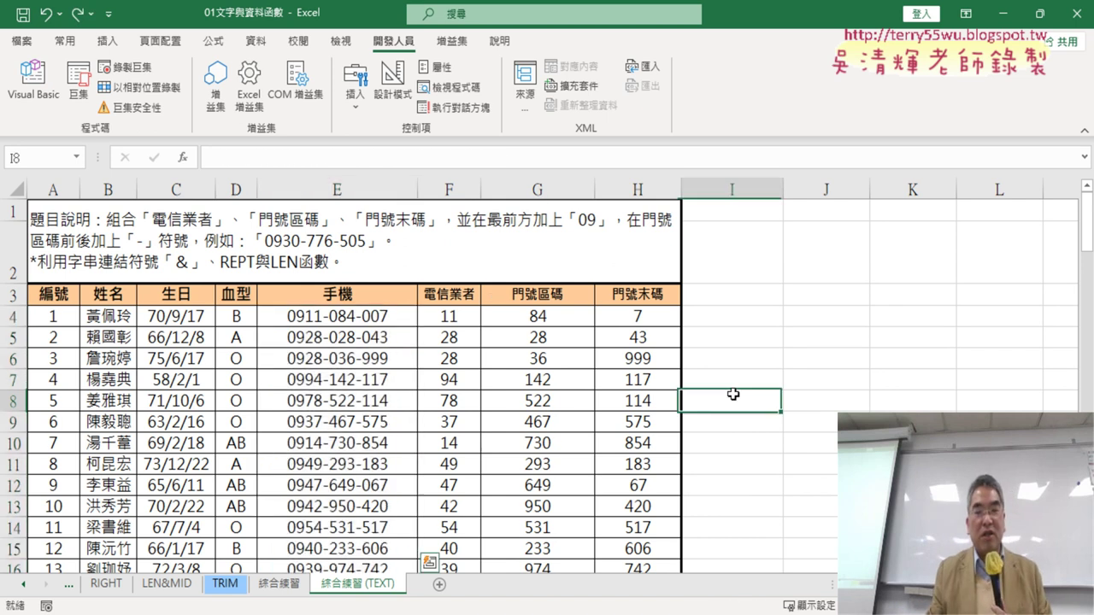
pyautogui.click(339, 316)
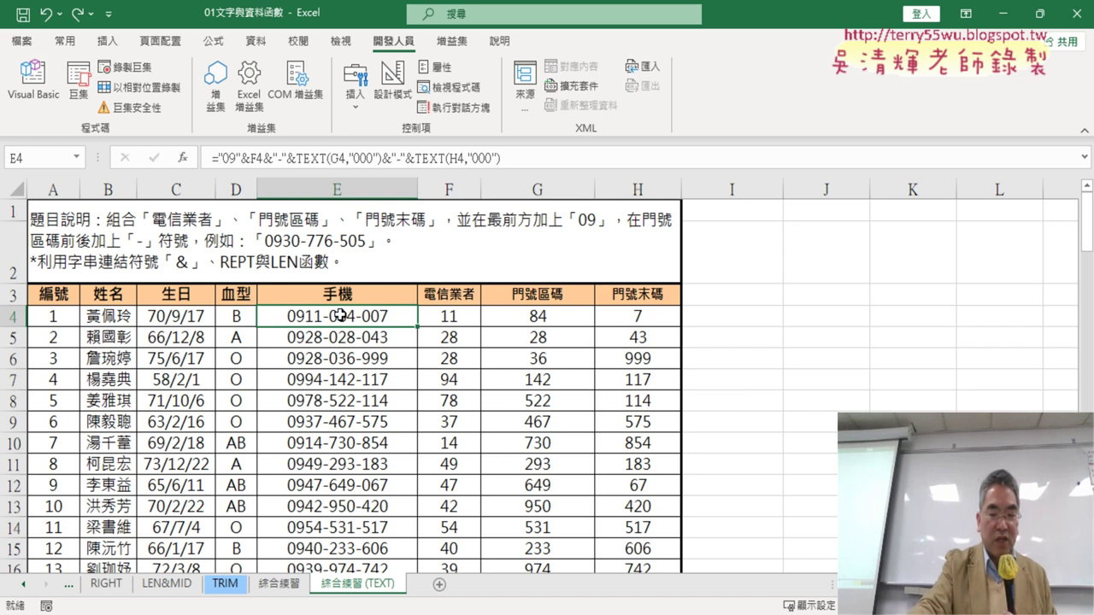
pyautogui.hotkey('ctrl', 'shift', 'Down')
pyautogui.press('Delete')
pyautogui.hotkey('ctrl', 'BackSpace')
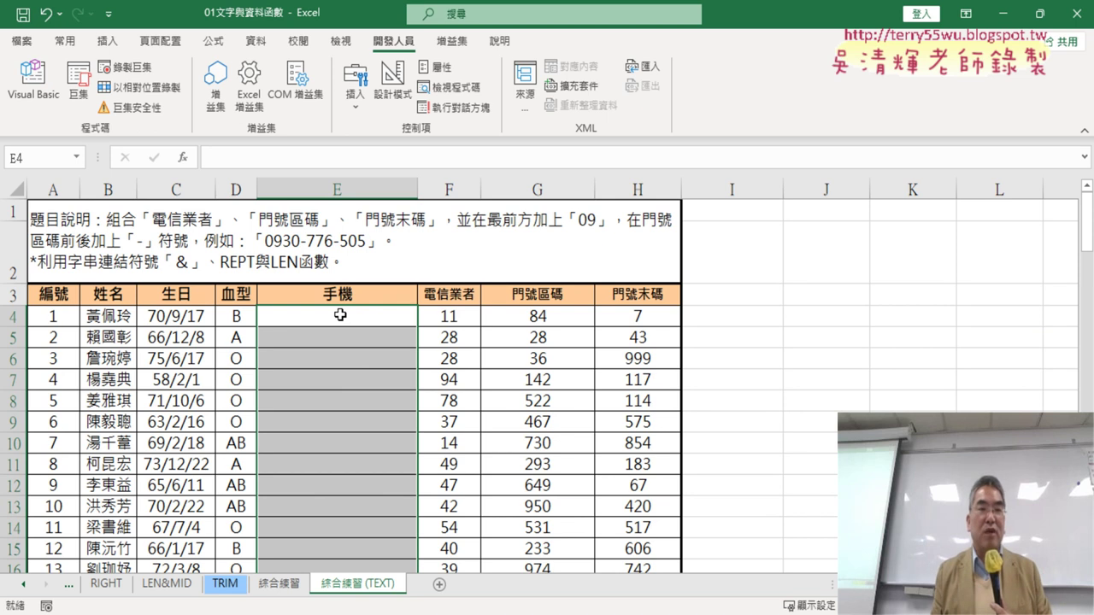
pyautogui.hotkey('ctrl', 'v')
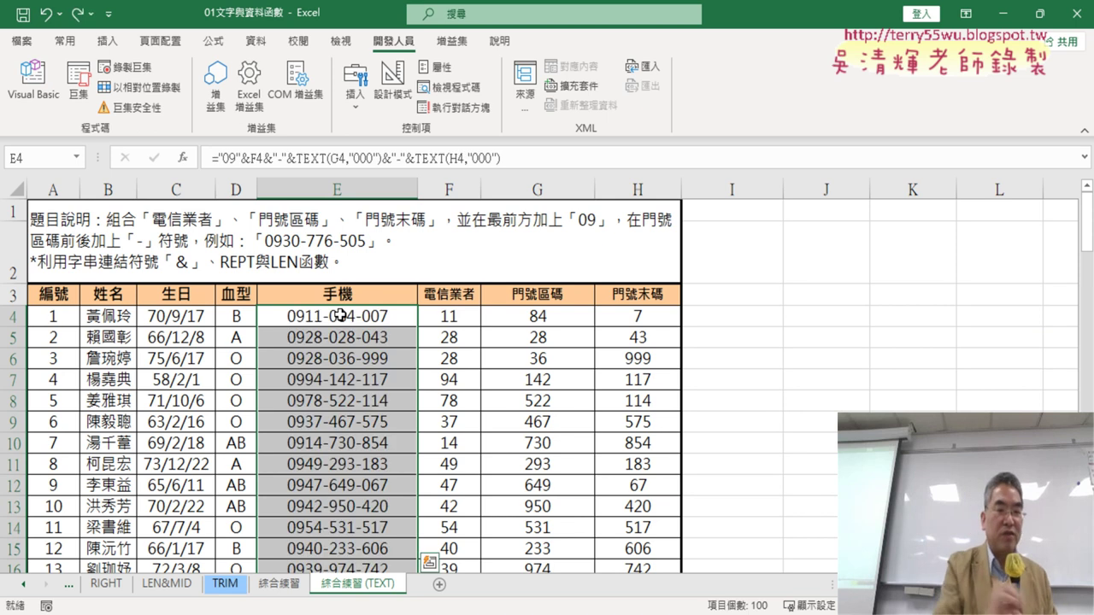
pyautogui.click(764, 380)
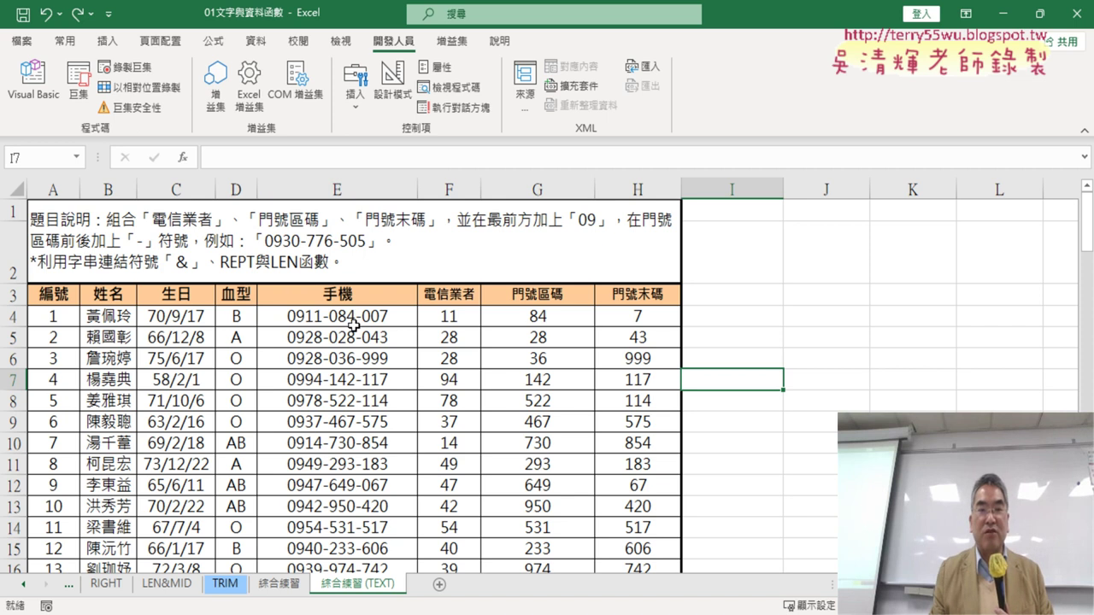
# Step: Name the new recording 串接 with phonetic input, confirm, and overwrite the old 串接 macro
pyautogui.click(138, 75)
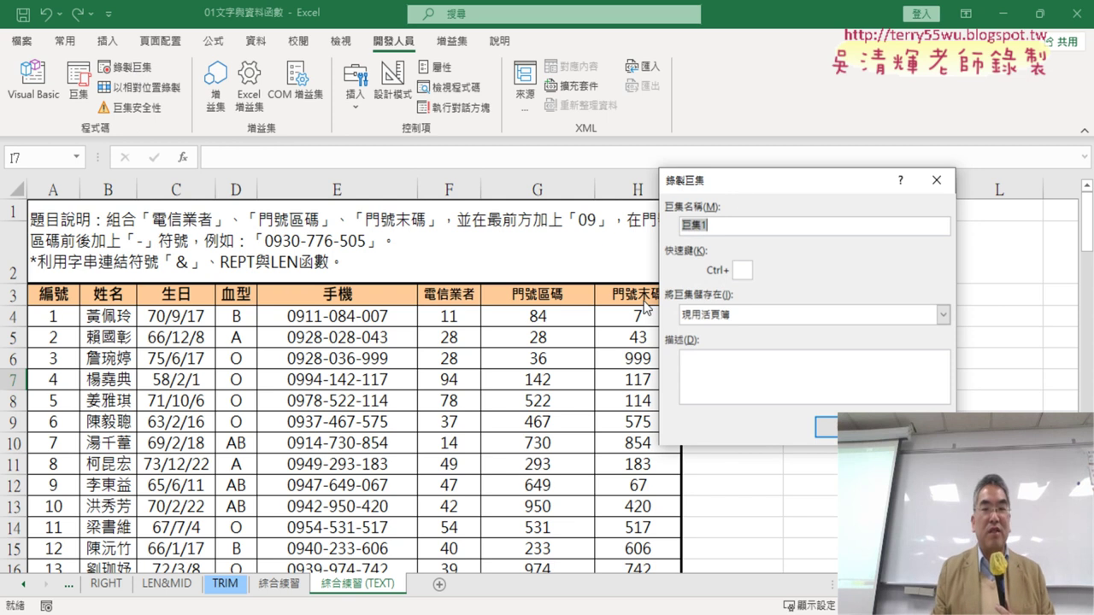
pyautogui.moveTo(744, 183); pyautogui.dragTo(494, 64)
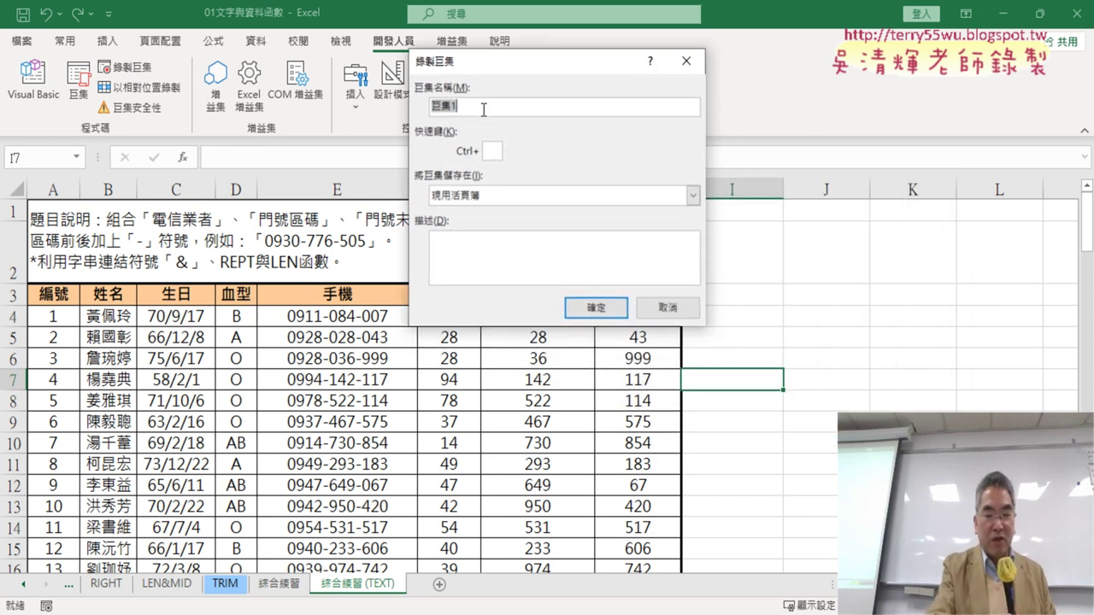
pyautogui.write('ㄓㄨ')
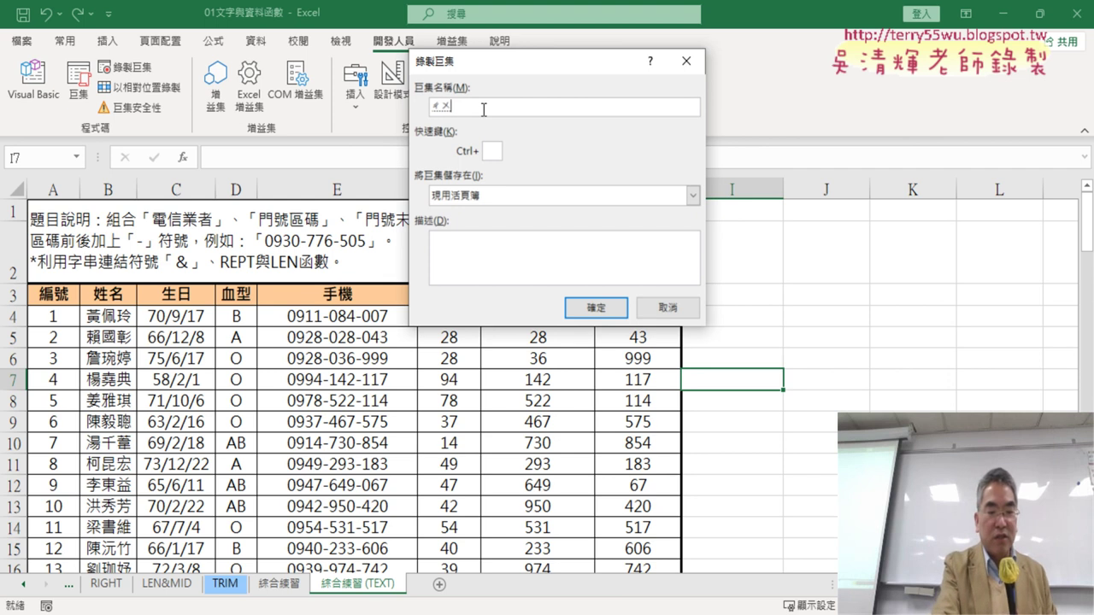
pyautogui.write('ㄢ')
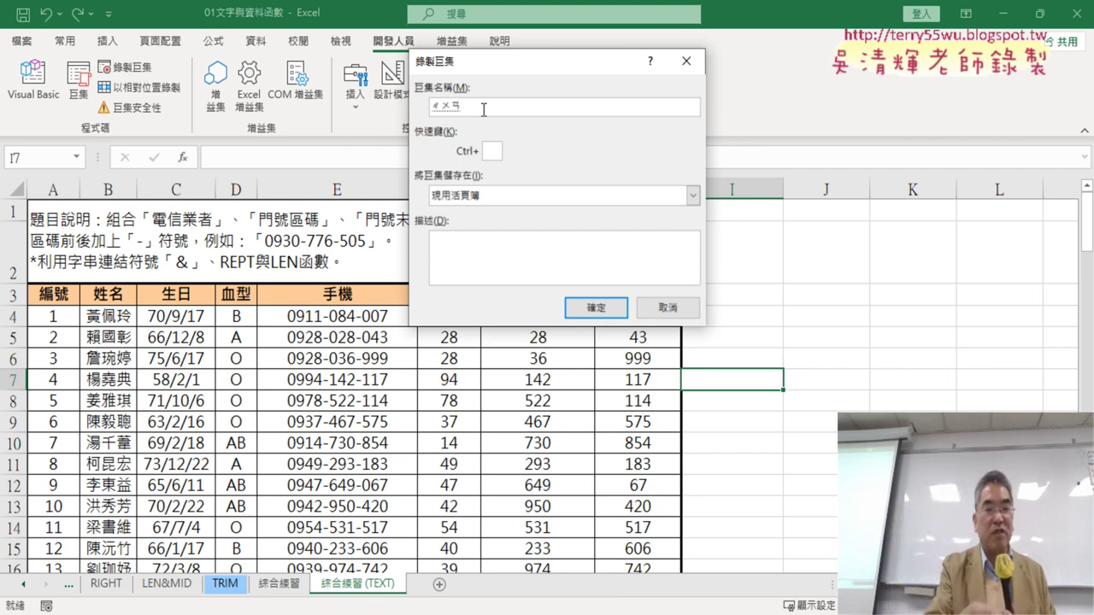
pyautogui.press('space')
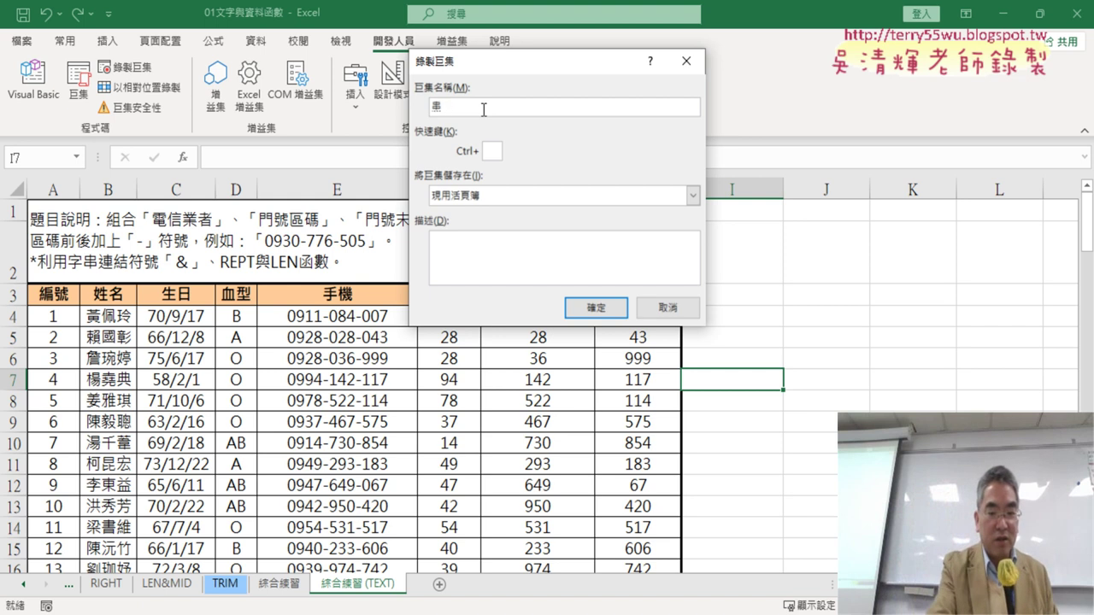
pyautogui.write('ㄐ一ㄝ')
pyautogui.press('space')
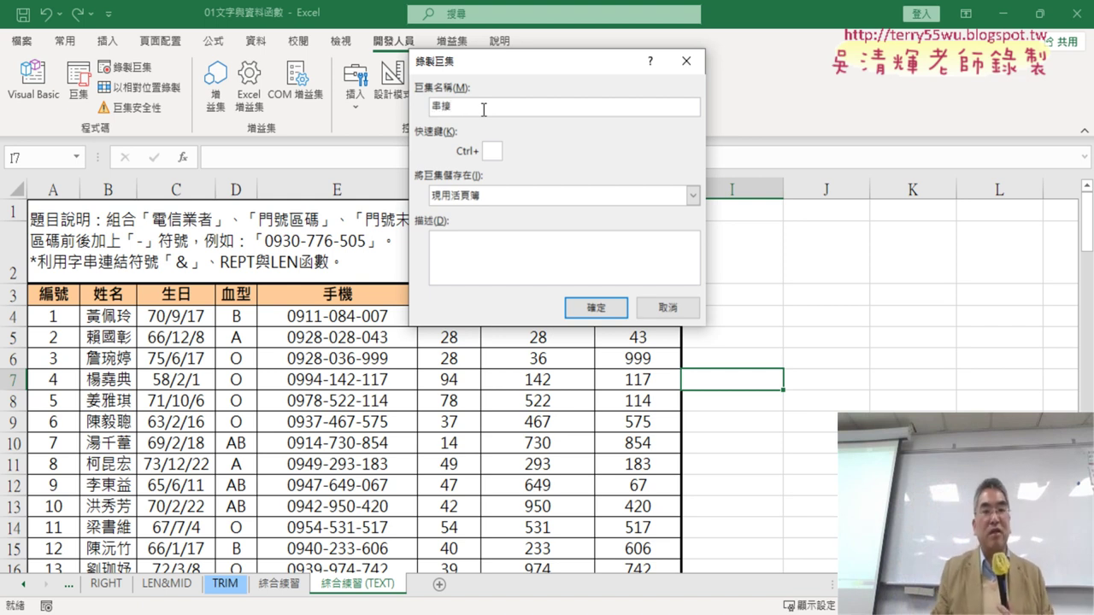
pyautogui.press('Return')
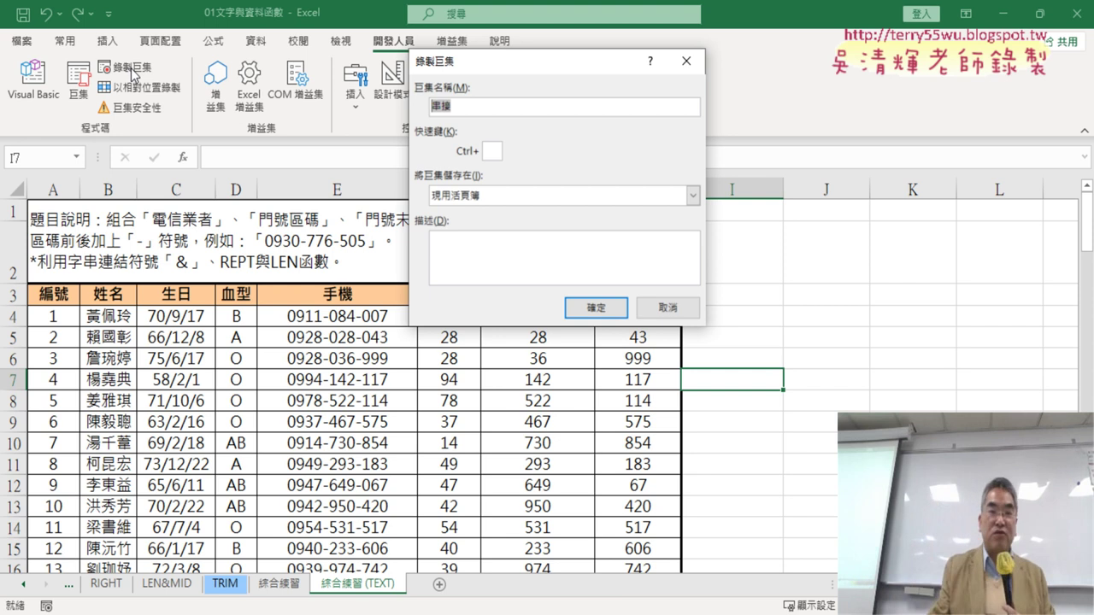
pyautogui.click(605, 312)
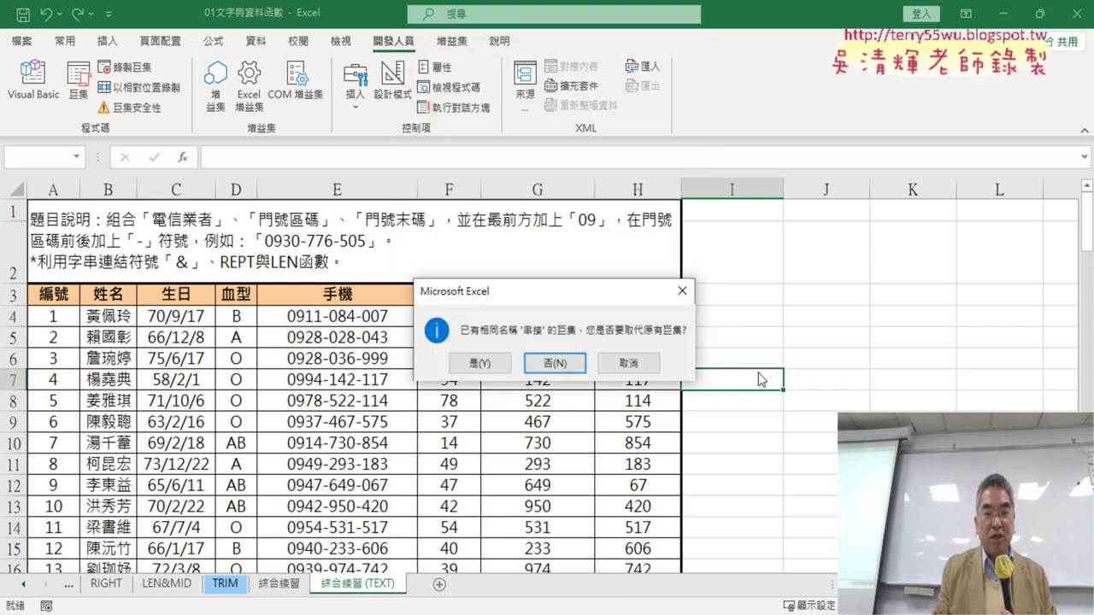
pyautogui.click(481, 365)
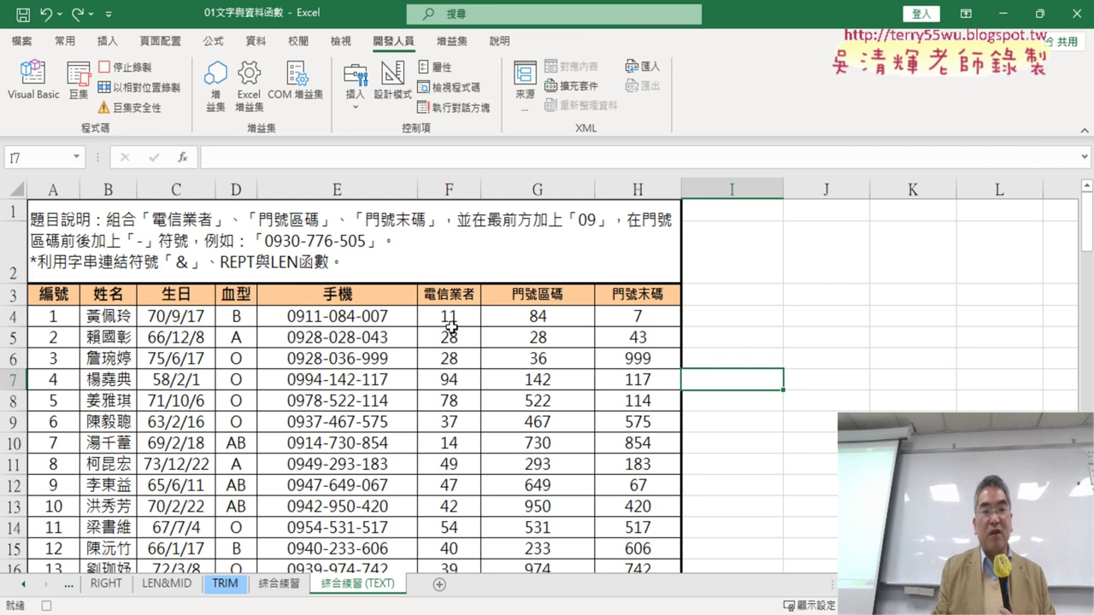
# Step: Record re-confirming E4's formula and double-click filling it down to the bottom of column E
pyautogui.click(353, 319)
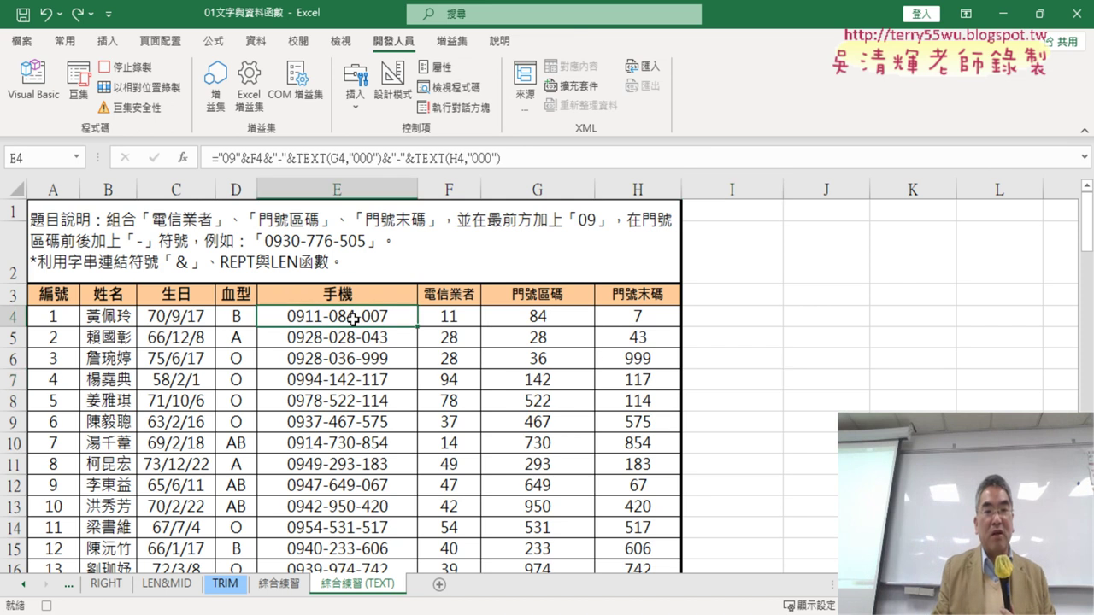
pyautogui.click(286, 157)
pyautogui.click(155, 158)
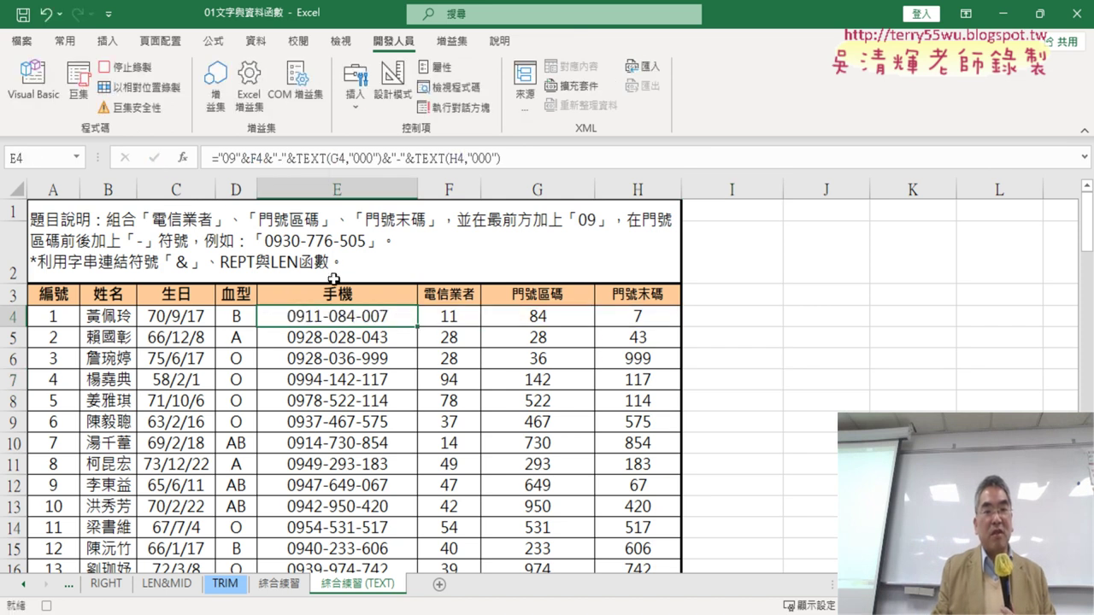
pyautogui.doubleClick(419, 328)
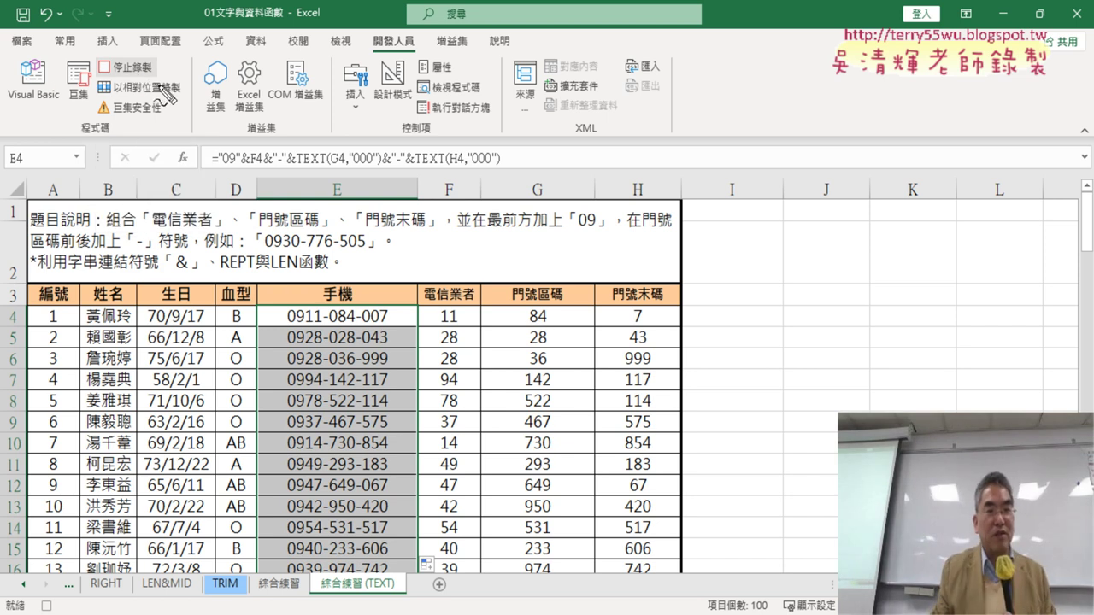
pyautogui.moveTo(147, 93)
pyautogui.mouseDown()
pyautogui.moveTo(127, 67)
pyautogui.moveTo(144, 59)
pyautogui.moveTo(111, 102)
pyautogui.mouseUp()
pyautogui.press('Escape')
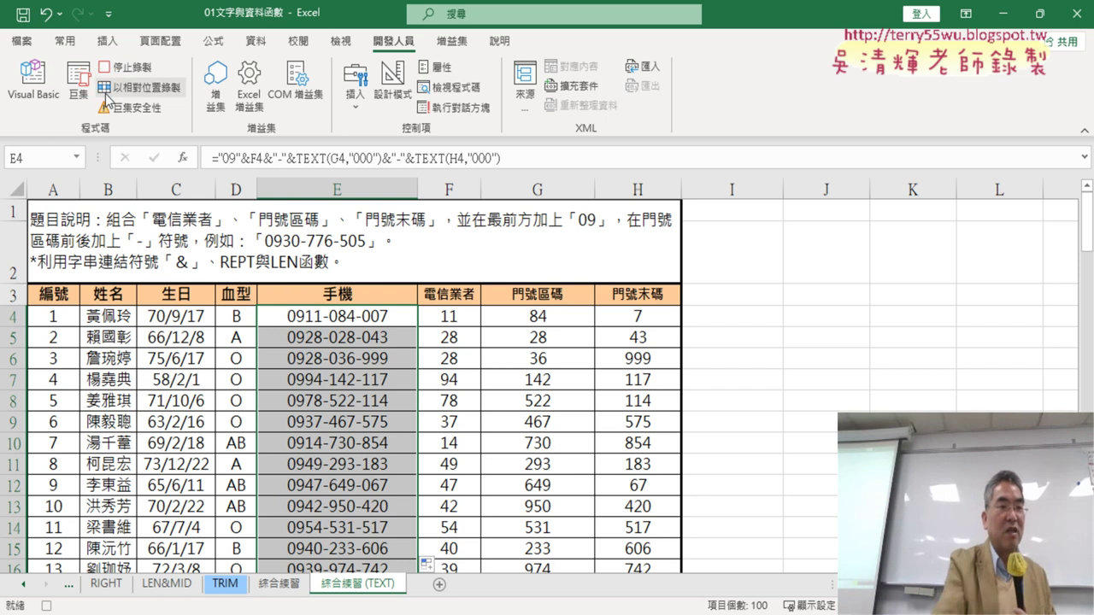
# Step: Stop recording 串接, glance at the Macros list, and close it without running anything
pyautogui.click(150, 69)
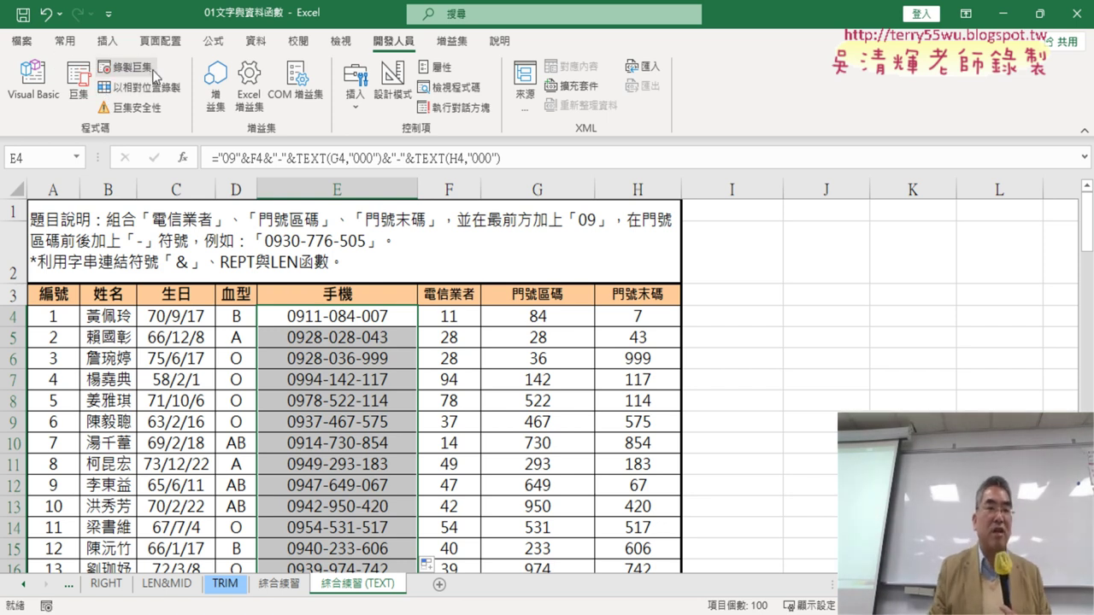
pyautogui.click(79, 81)
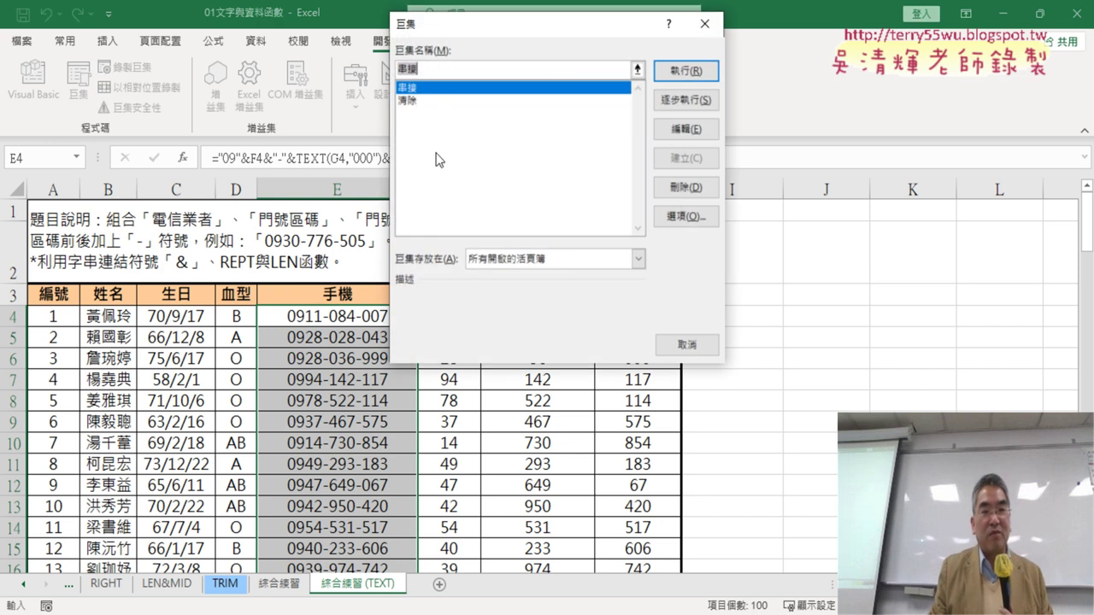
pyautogui.click(705, 25)
pyautogui.click(826, 379)
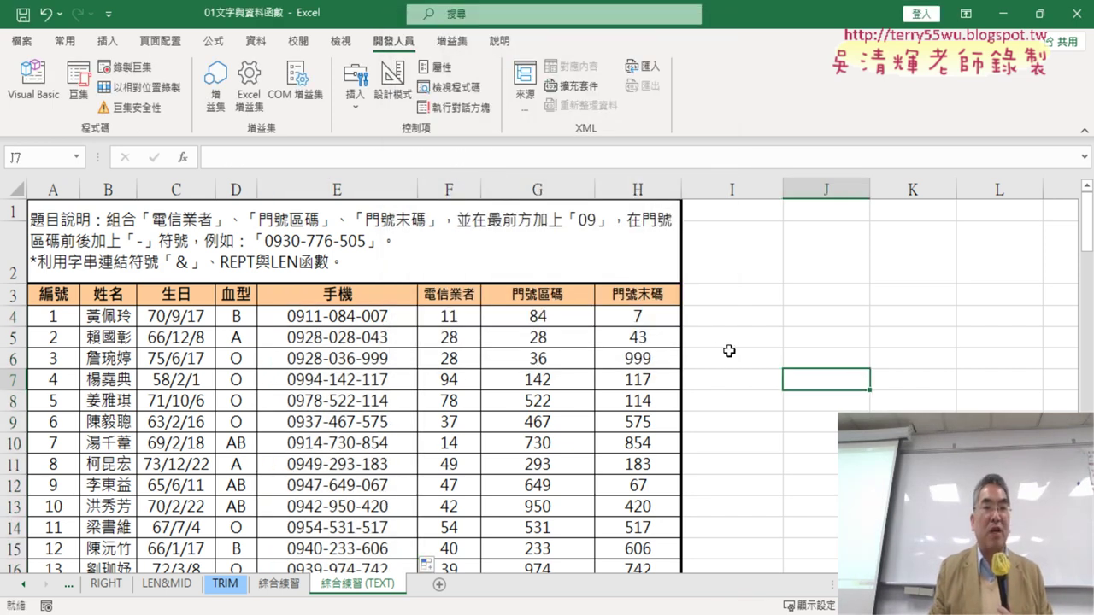
# Step: Start recording a macro named 清除, replacing the existing macro of that name
pyautogui.click(124, 68)
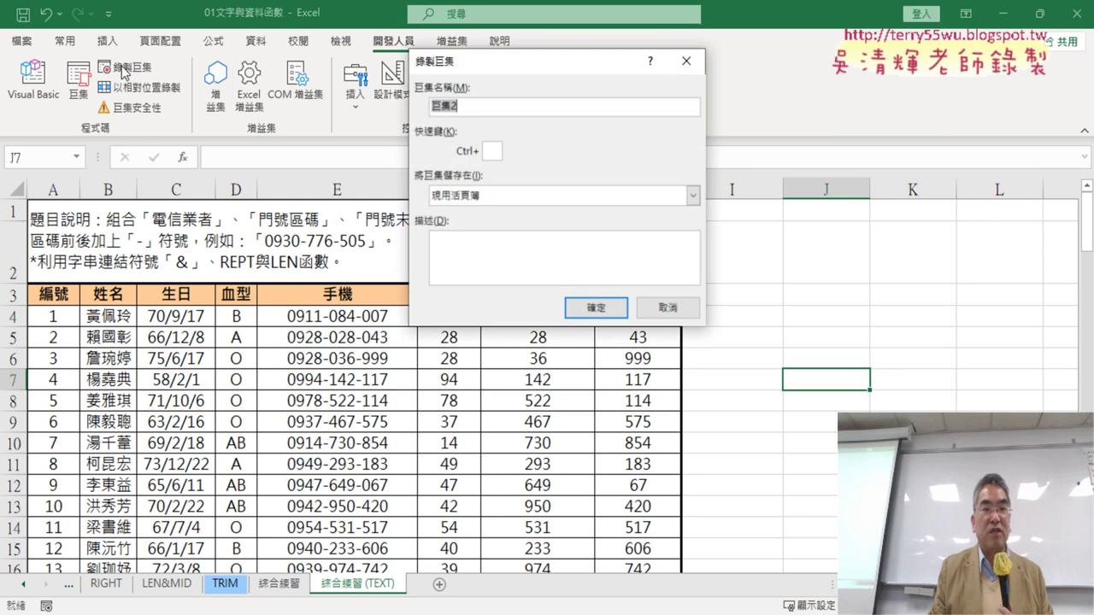
pyautogui.write('ㄑㄧㄥ')
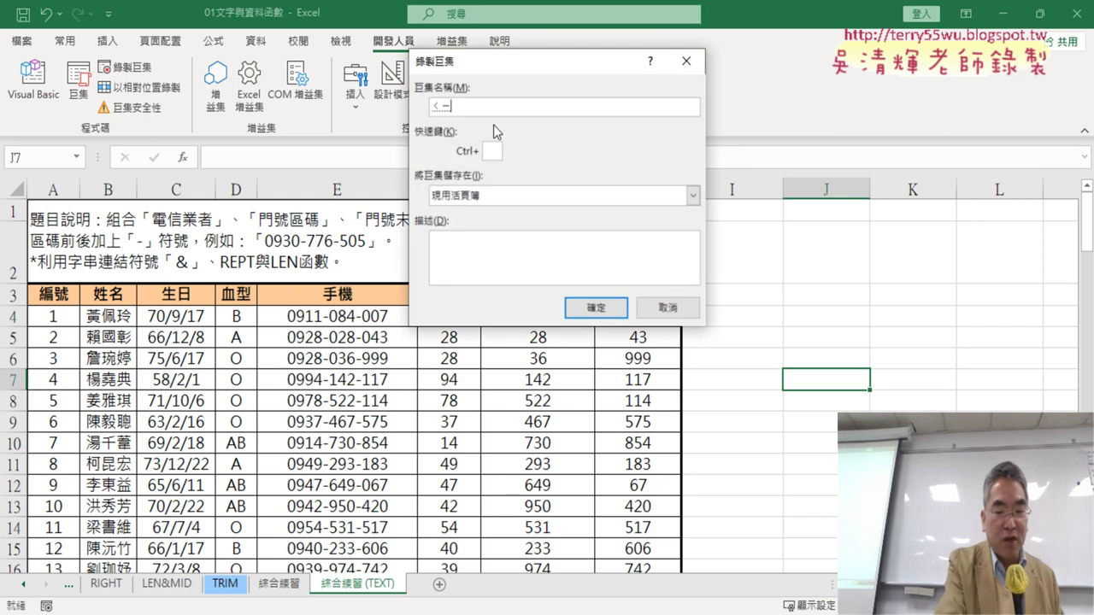
pyautogui.press('space')
pyautogui.write('ㄔㄨ')
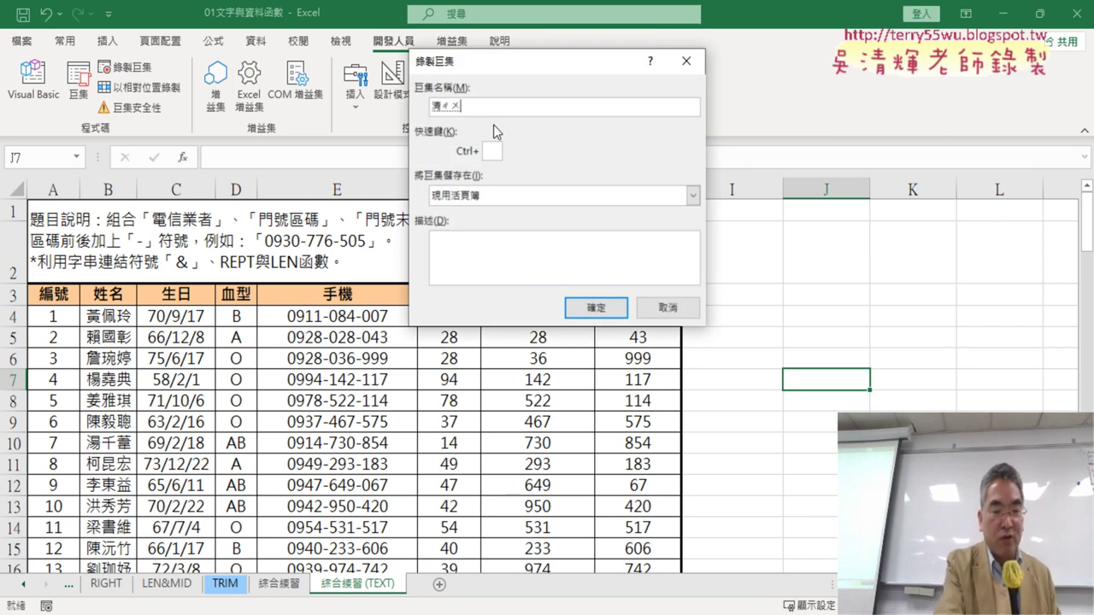
pyautogui.write('6')
pyautogui.press('Return')
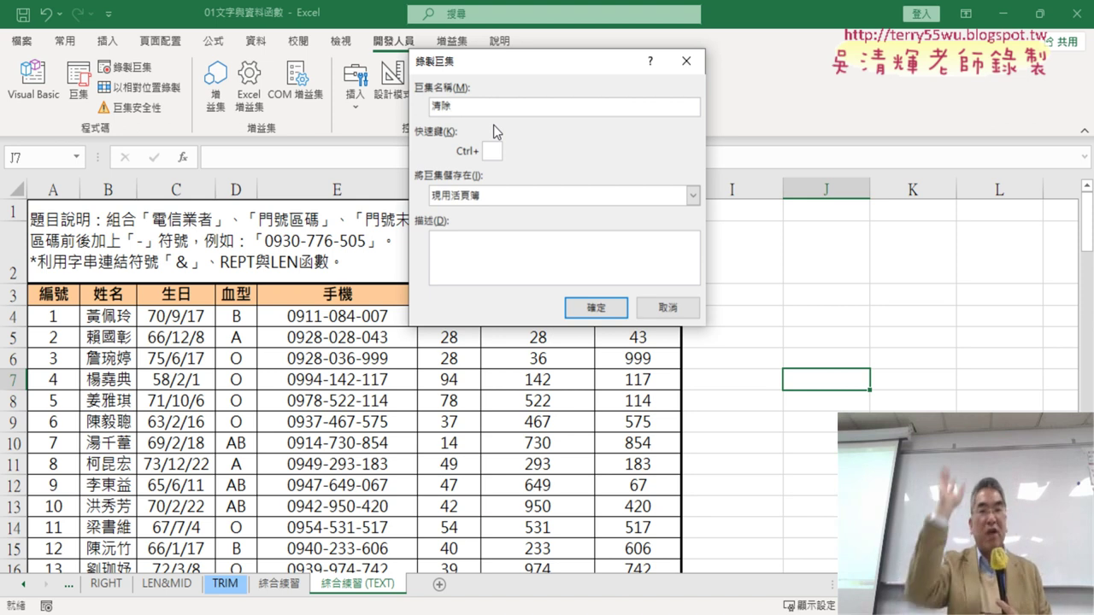
pyautogui.click(598, 307)
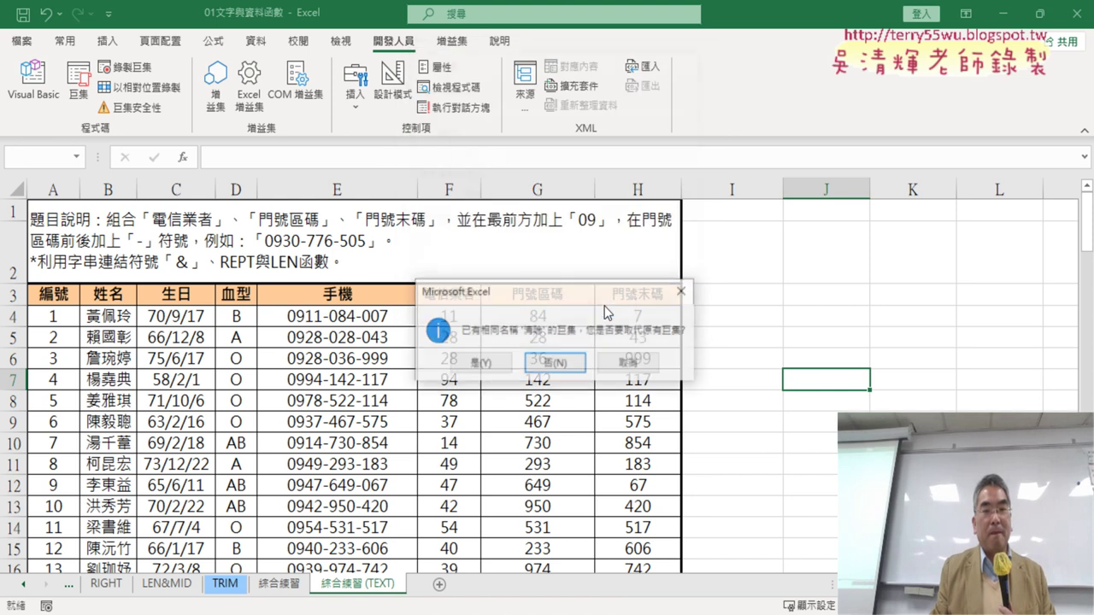
pyautogui.click(486, 363)
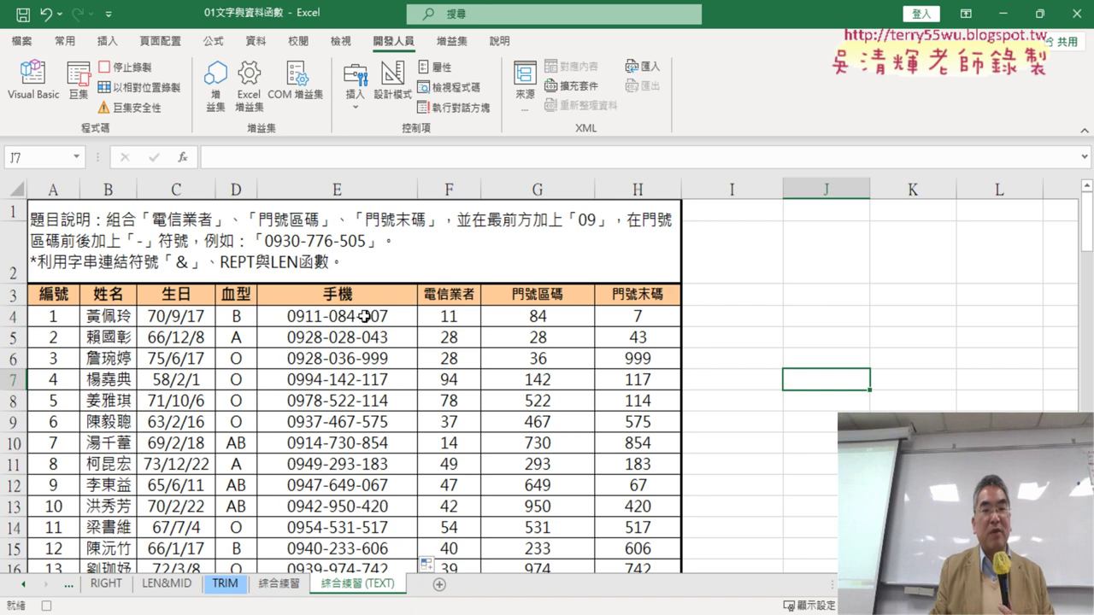
# Step: Select E4:E103, clear the phone-number formulas, and stop recording 清除
pyautogui.click(364, 316)
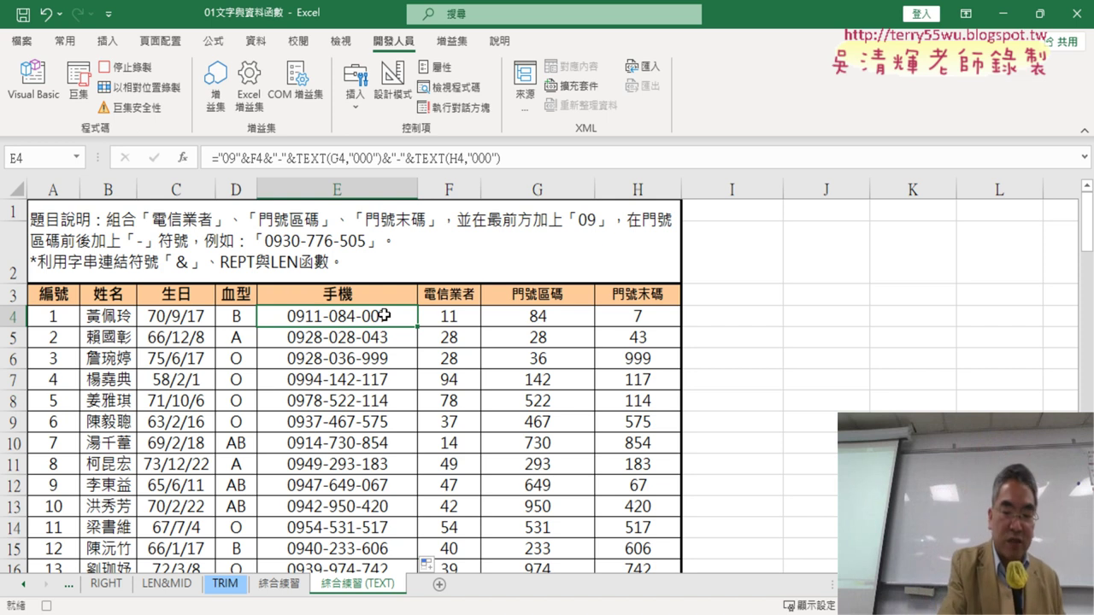
pyautogui.hotkey('ctrl', 'shift', 'Down')
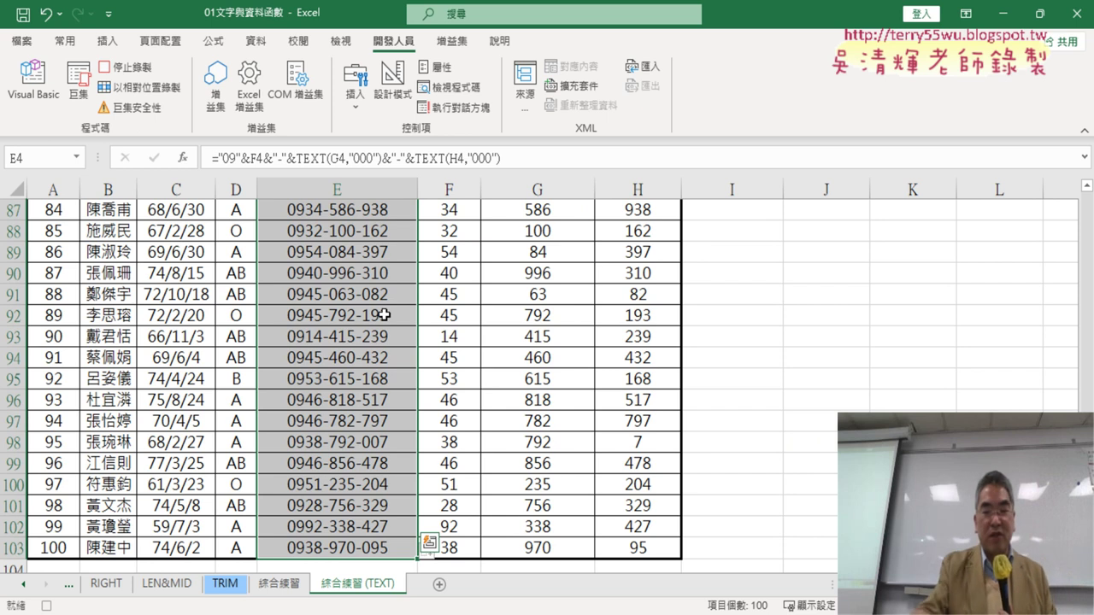
pyautogui.hotkey('ctrl', 'z')
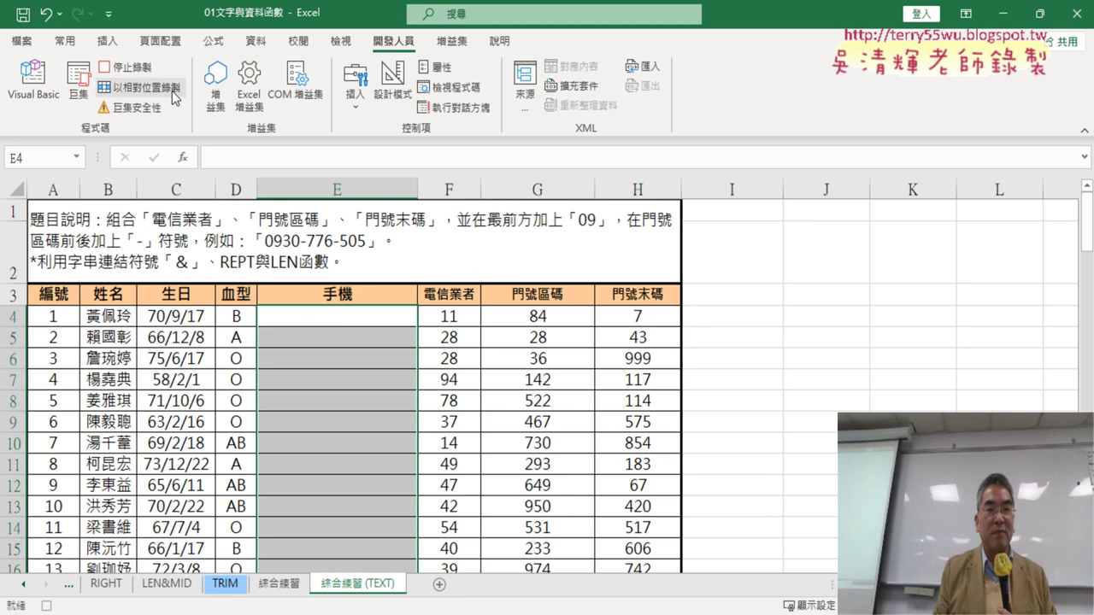
pyautogui.click(137, 70)
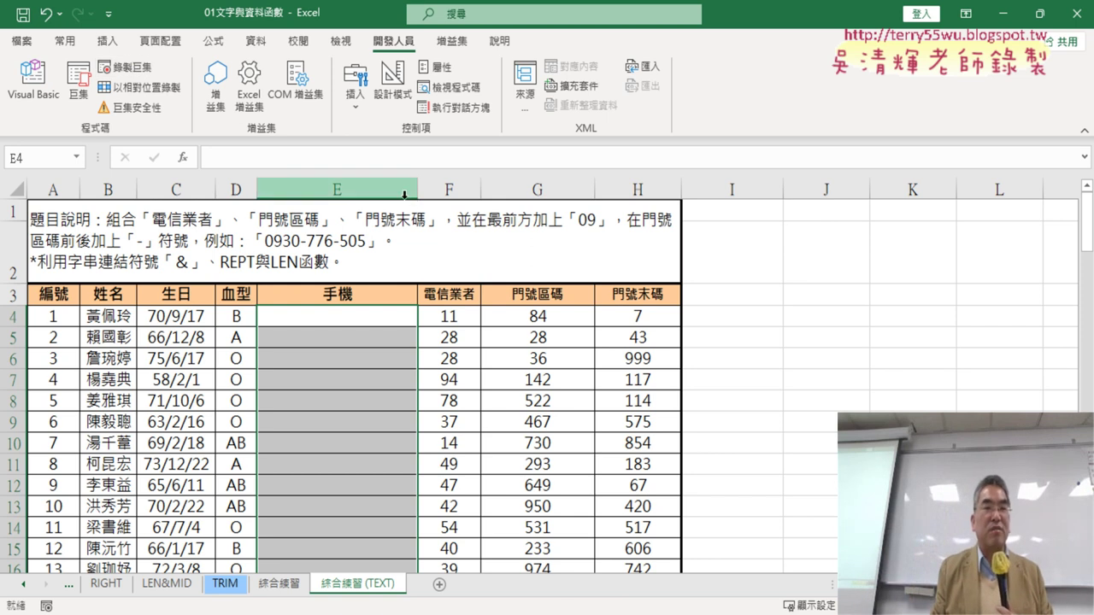
# Step: Run 串接 from the Macros list, scroll to check column E, and reopen the list
pyautogui.click(75, 88)
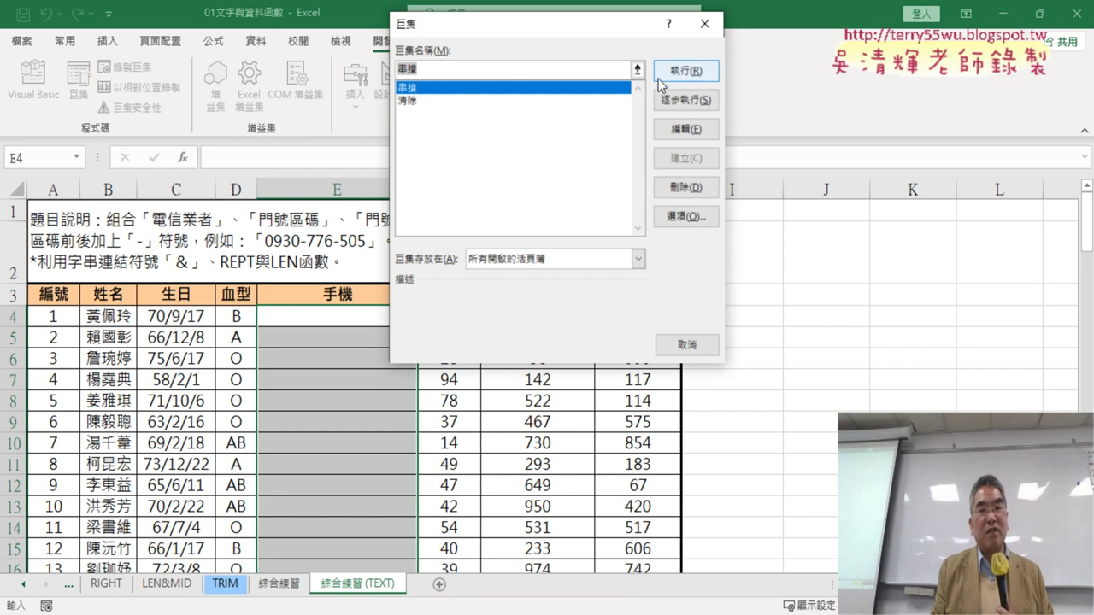
pyautogui.click(686, 73)
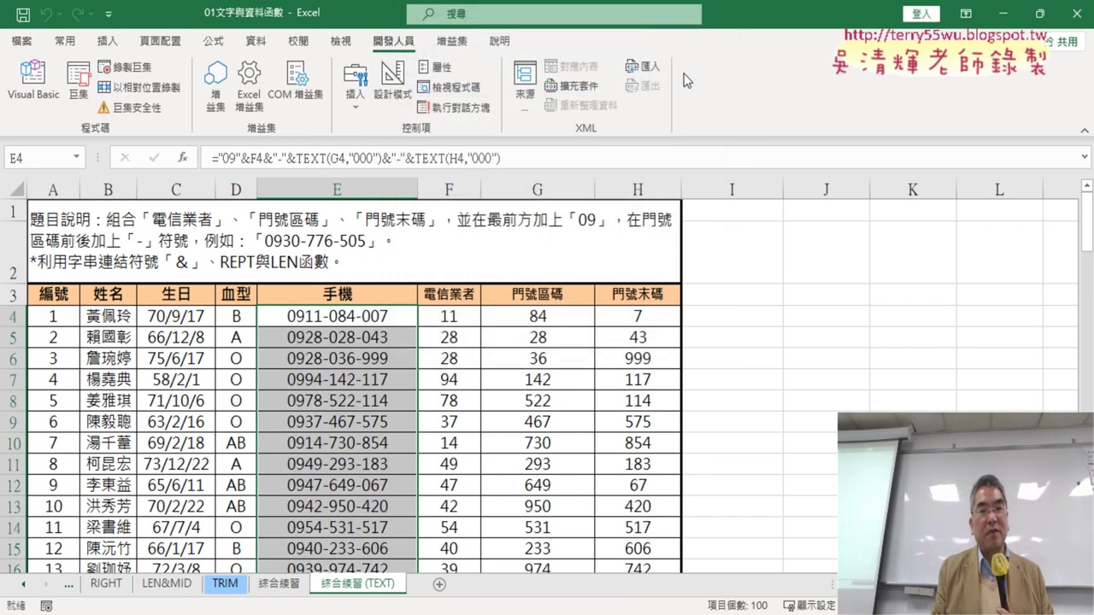
pyautogui.scroll(-9, 370, 477)
pyautogui.scroll(-5, 424, 423)
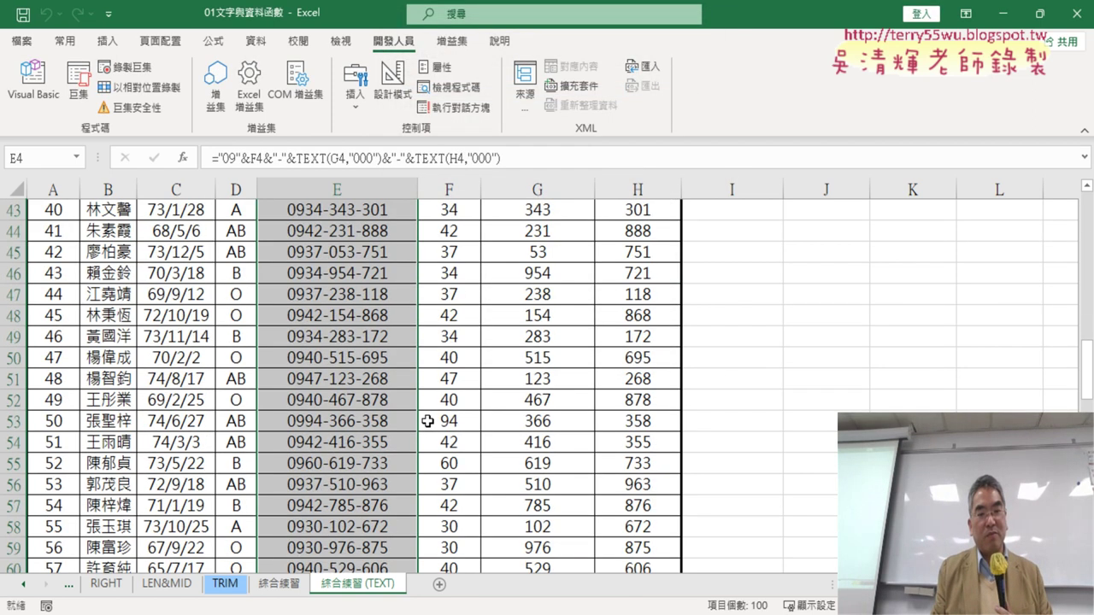
pyautogui.scroll(-8, 424, 422)
pyautogui.scroll(-5, 424, 422)
pyautogui.scroll(-5, 424, 422)
pyautogui.scroll(6, 424, 420)
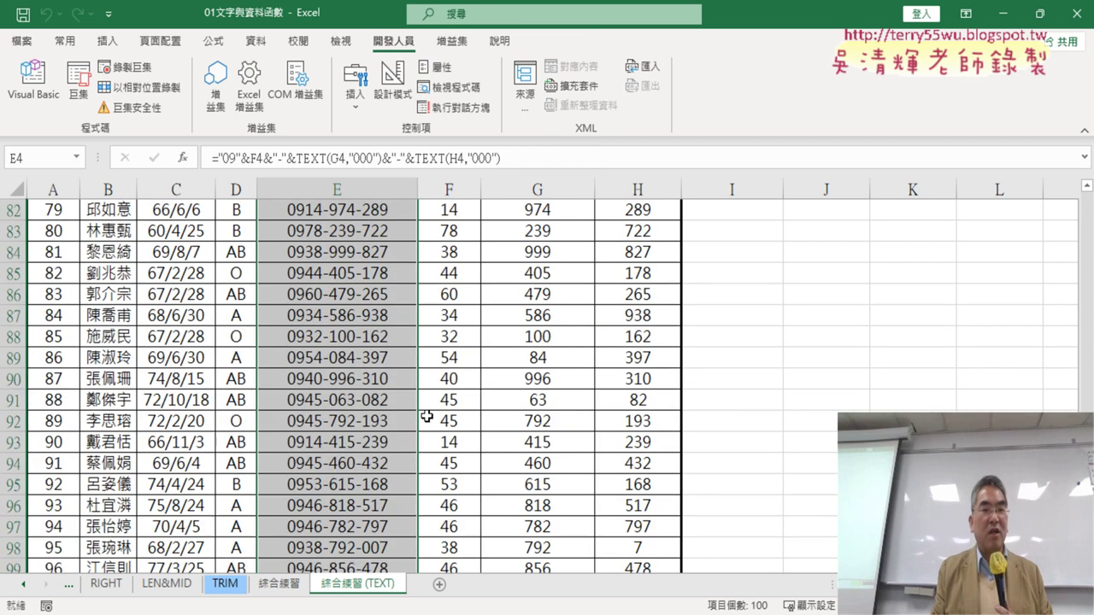
pyautogui.scroll(11, 426, 419)
pyautogui.scroll(10, 427, 417)
pyautogui.scroll(5, 427, 416)
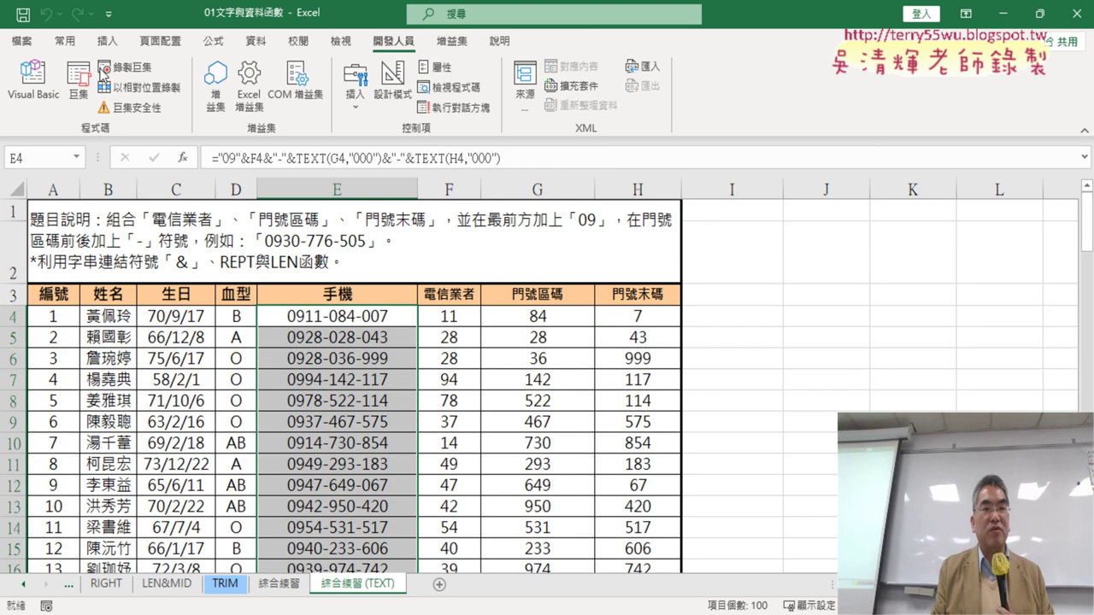
pyautogui.click(81, 86)
# Step: Run 清除, then 串接, then 清除 again from the Macros list
pyautogui.click(438, 102)
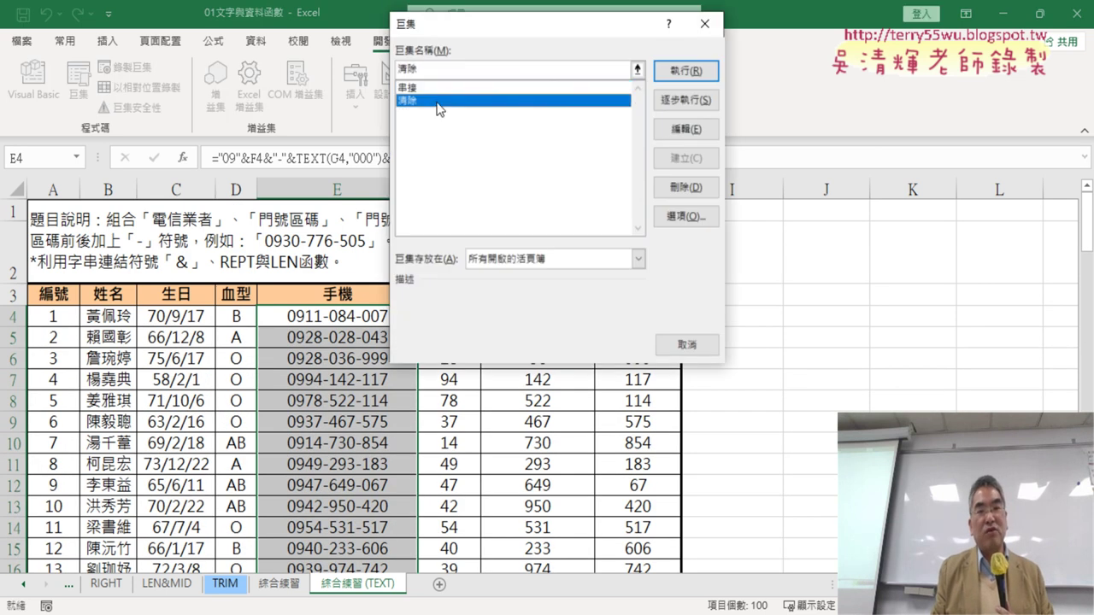
pyautogui.click(691, 72)
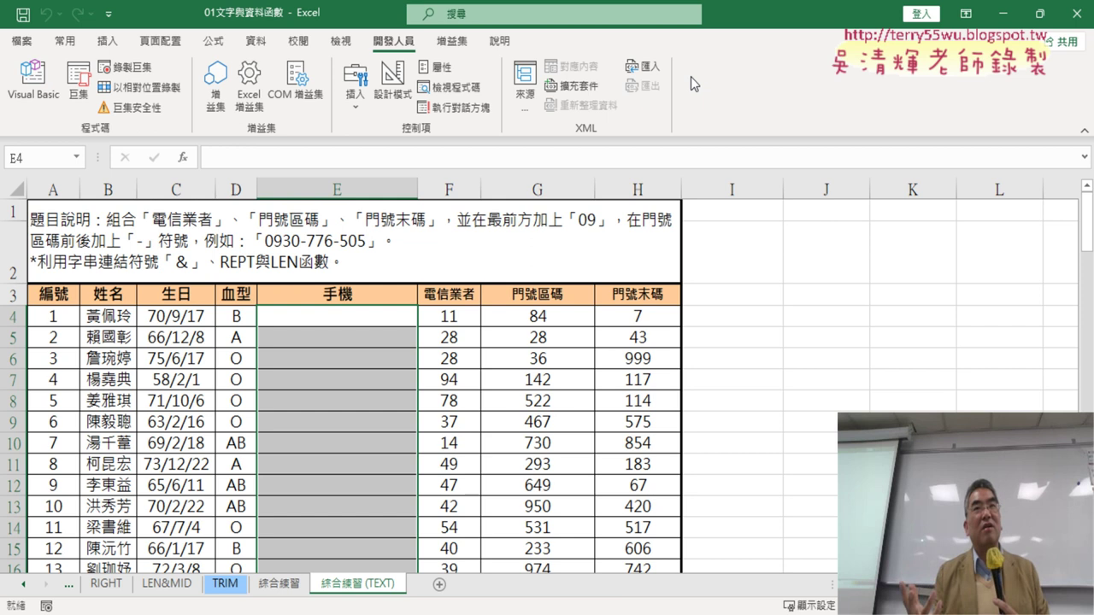
pyautogui.click(79, 86)
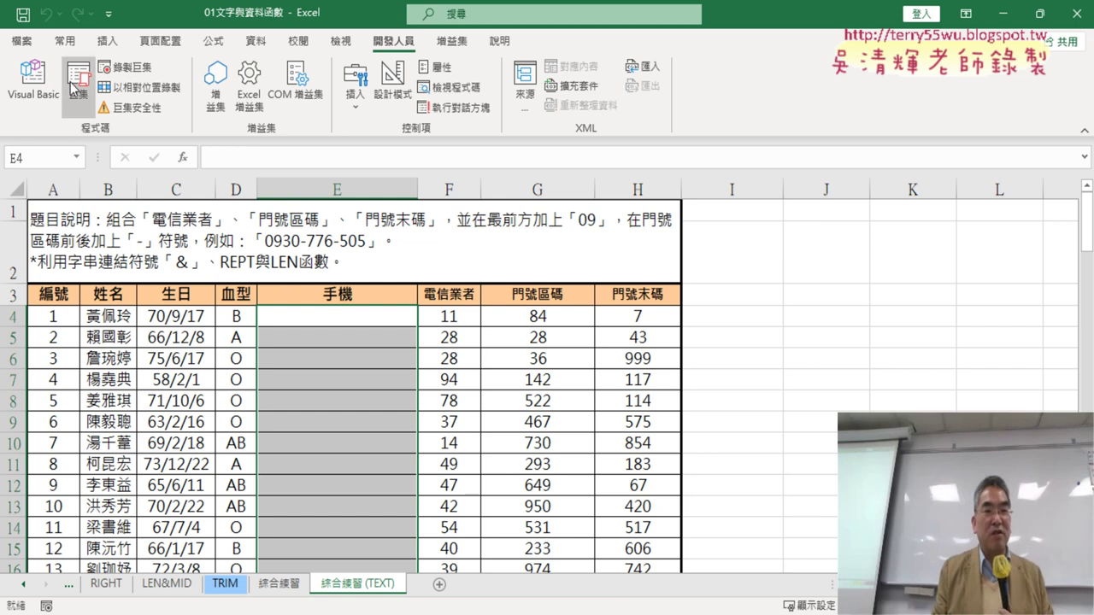
pyautogui.click(679, 73)
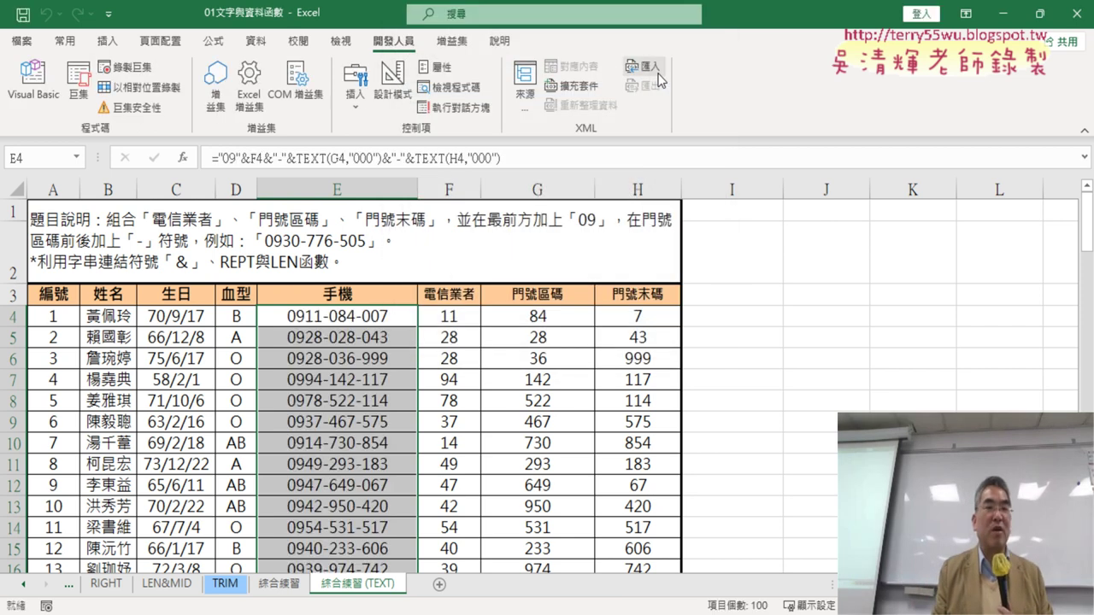
pyautogui.click(79, 85)
pyautogui.click(410, 100)
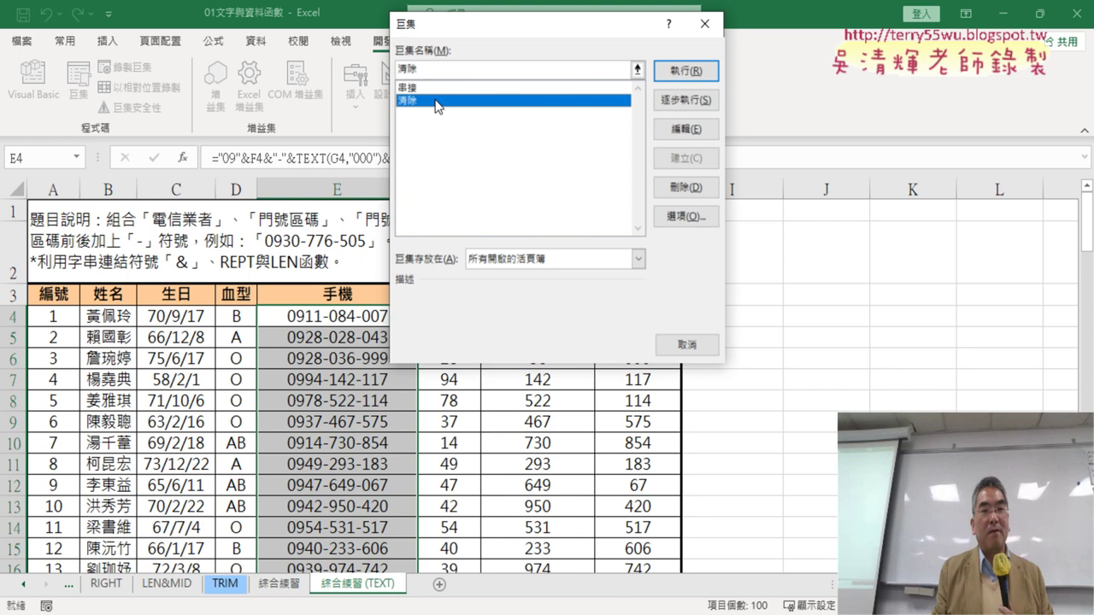
pyautogui.click(677, 72)
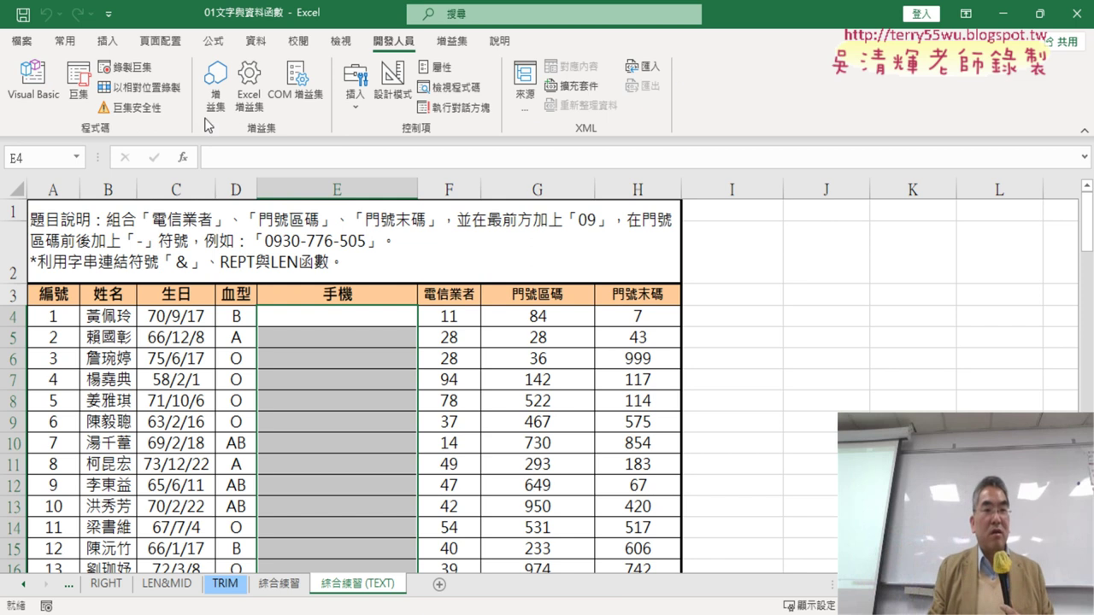
# Step: Run 串接 to refill column E, then select and run 清除 to empty it
pyautogui.click(78, 84)
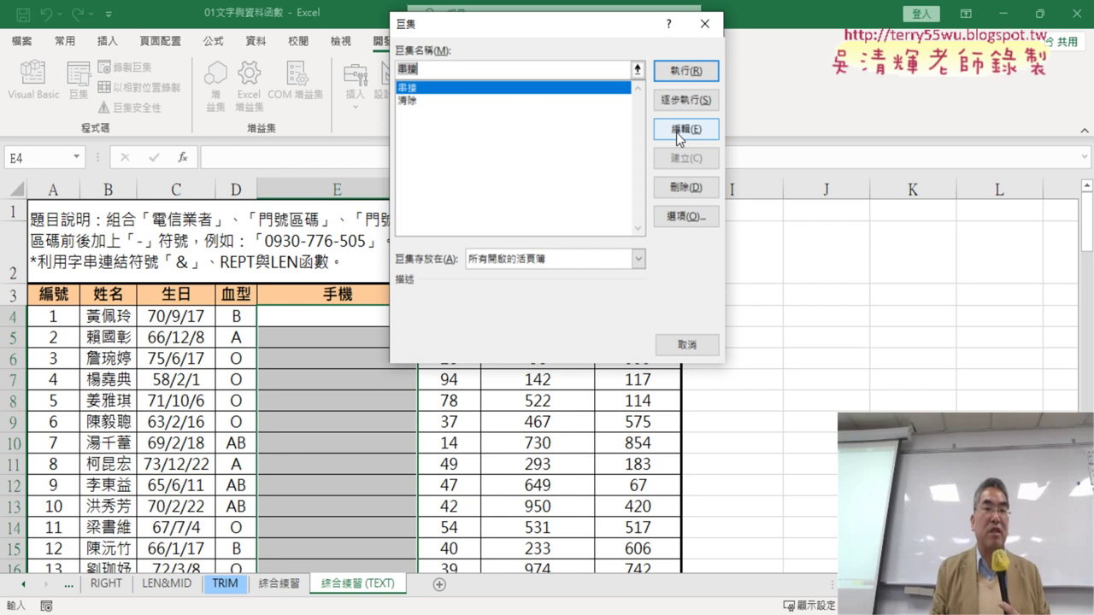
pyautogui.click(703, 73)
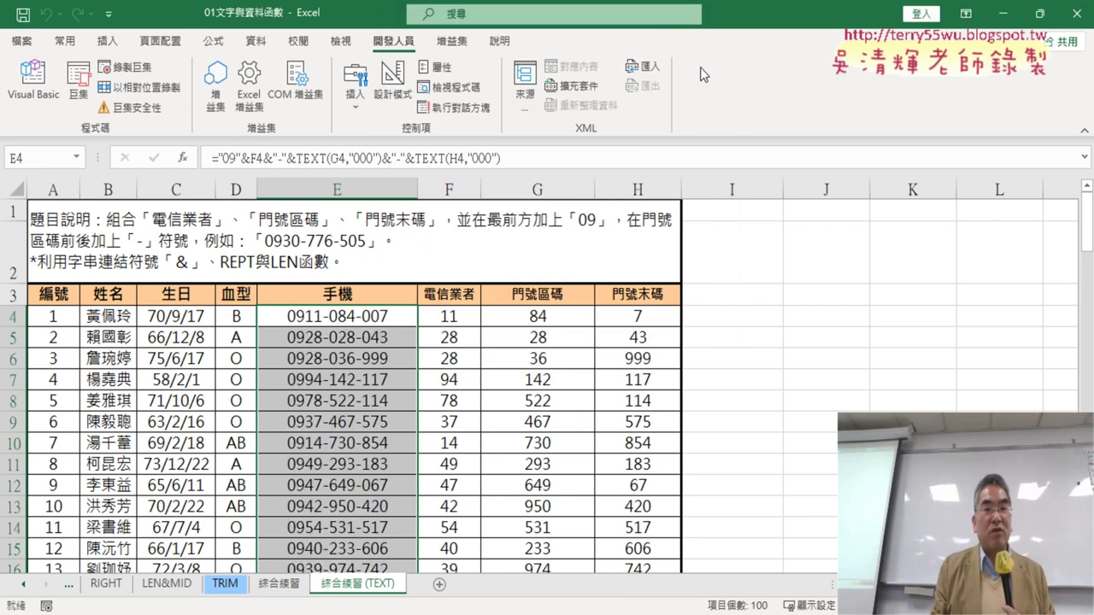
pyautogui.click(78, 86)
pyautogui.click(408, 101)
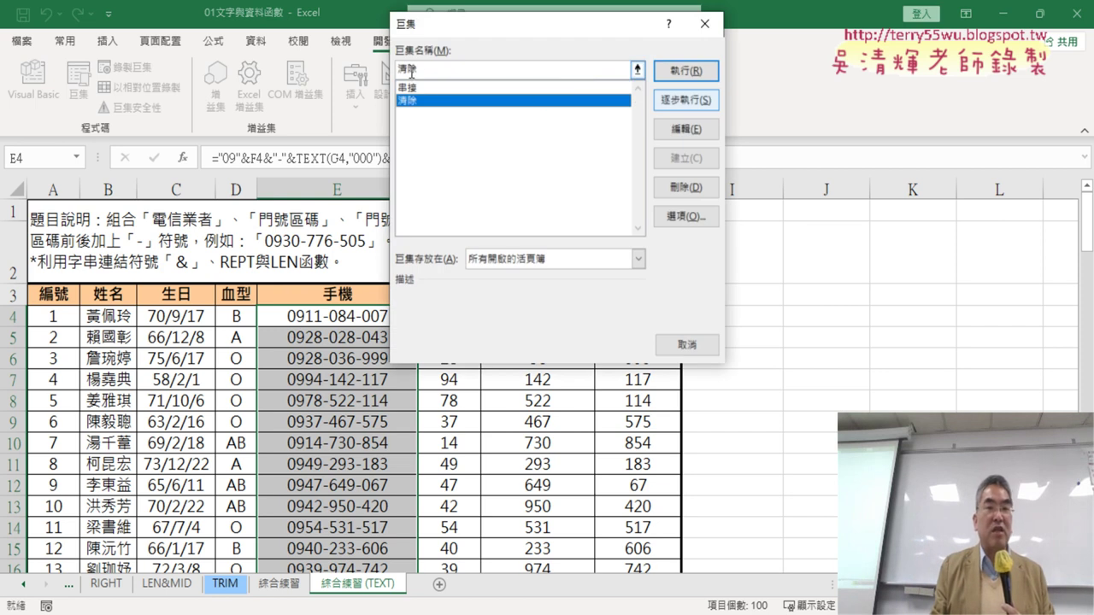
pyautogui.click(409, 87)
pyautogui.click(420, 102)
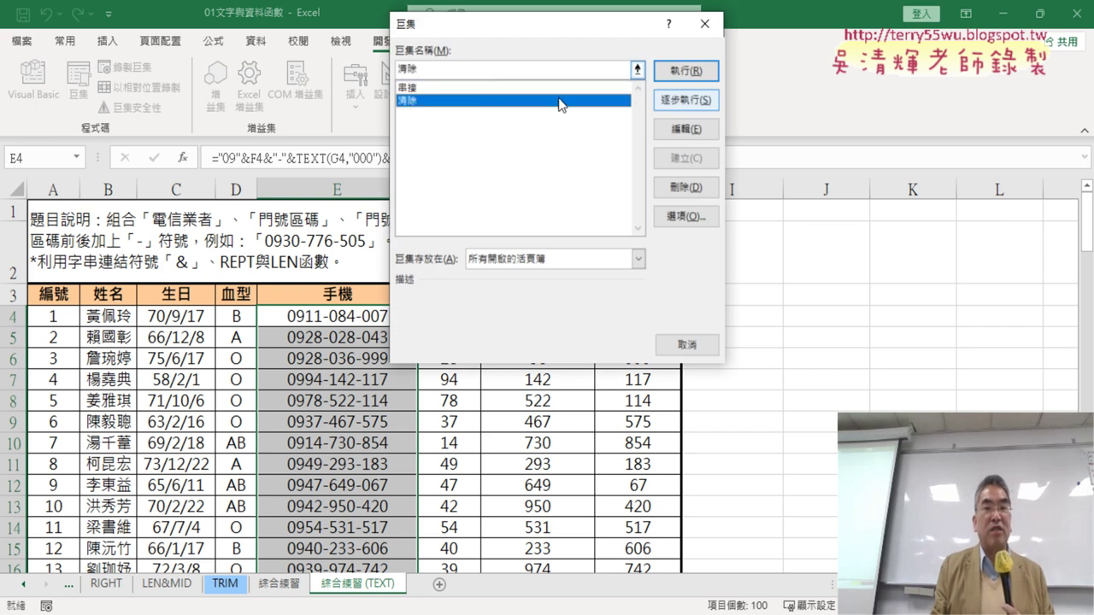
pyautogui.click(696, 75)
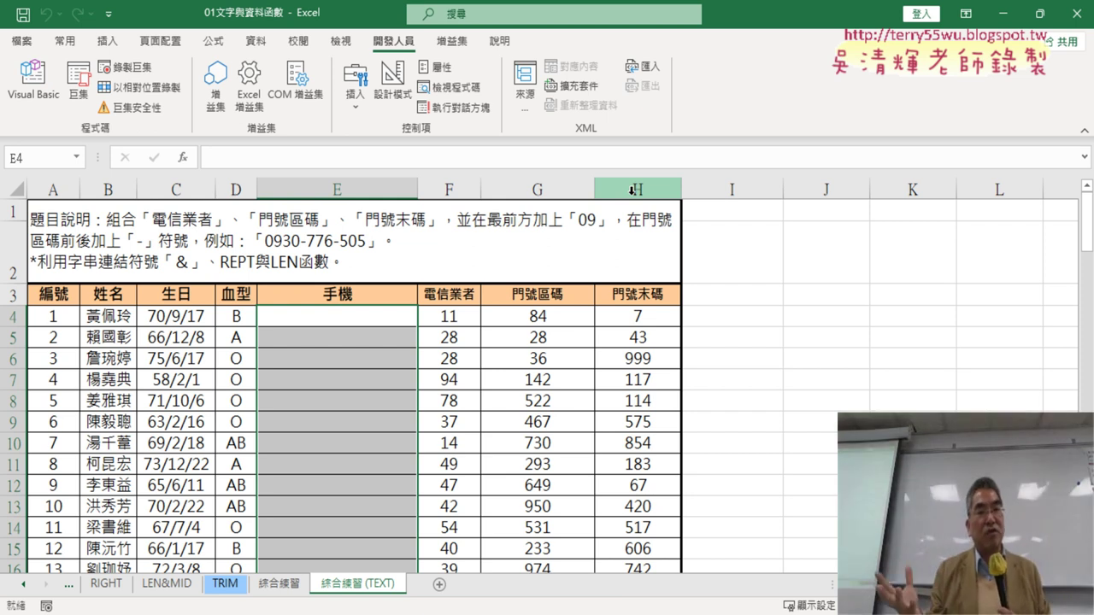
pyautogui.click(768, 426)
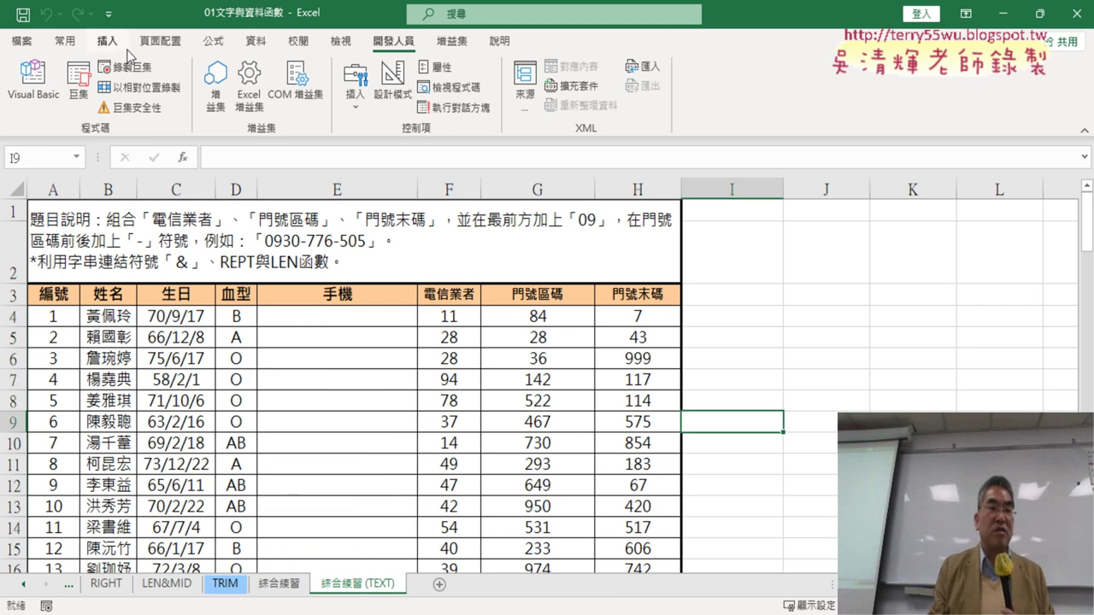
pyautogui.click(78, 88)
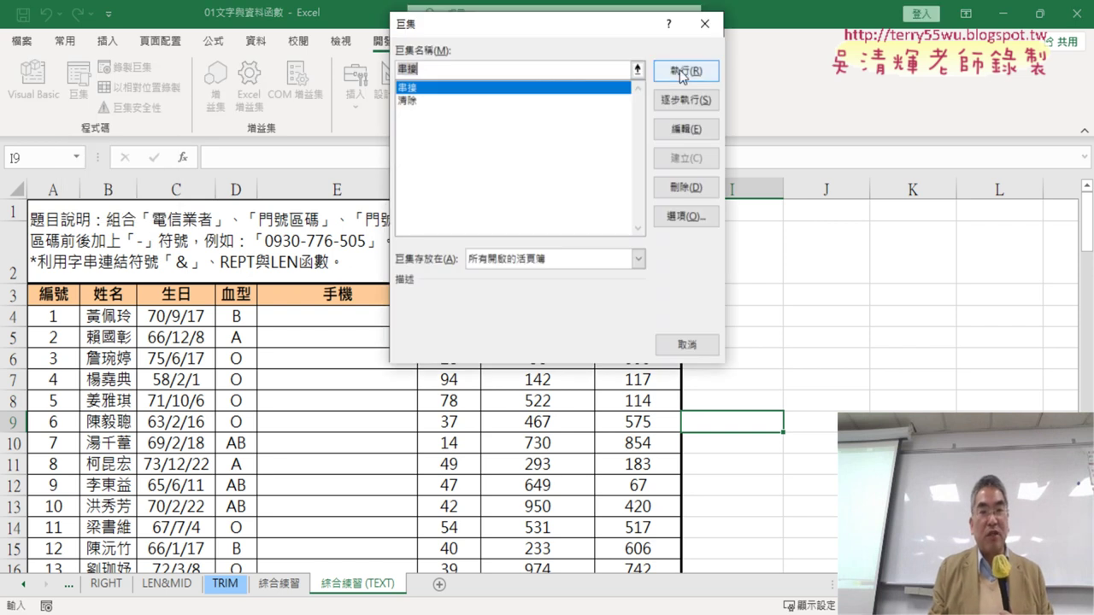
pyautogui.click(681, 70)
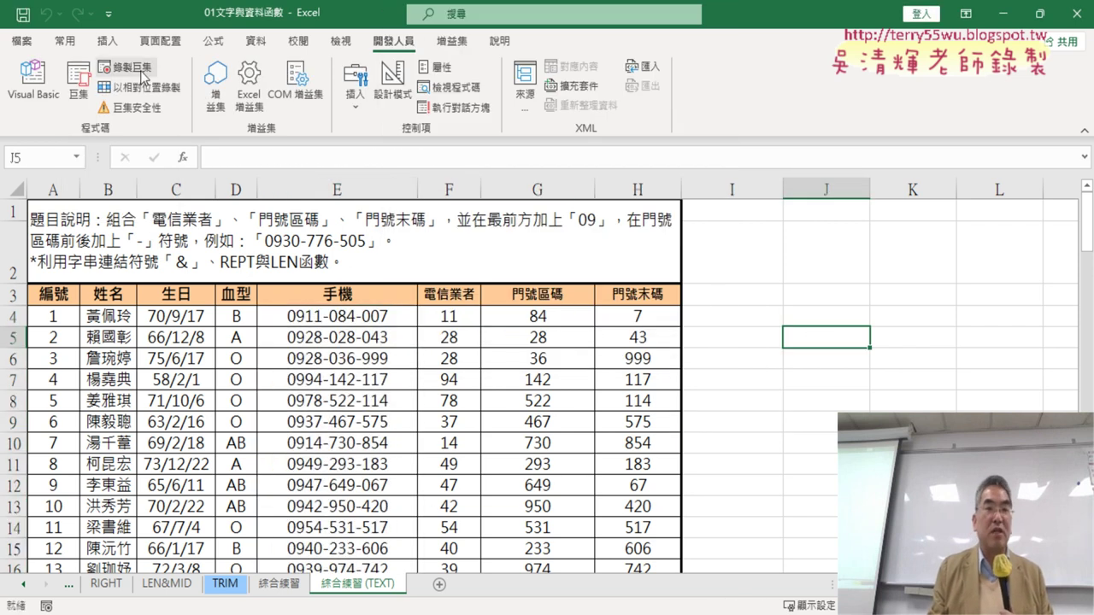
# Step: Start recording a new macro named 串接, replacing the existing 串接 macro
pyautogui.click(143, 76)
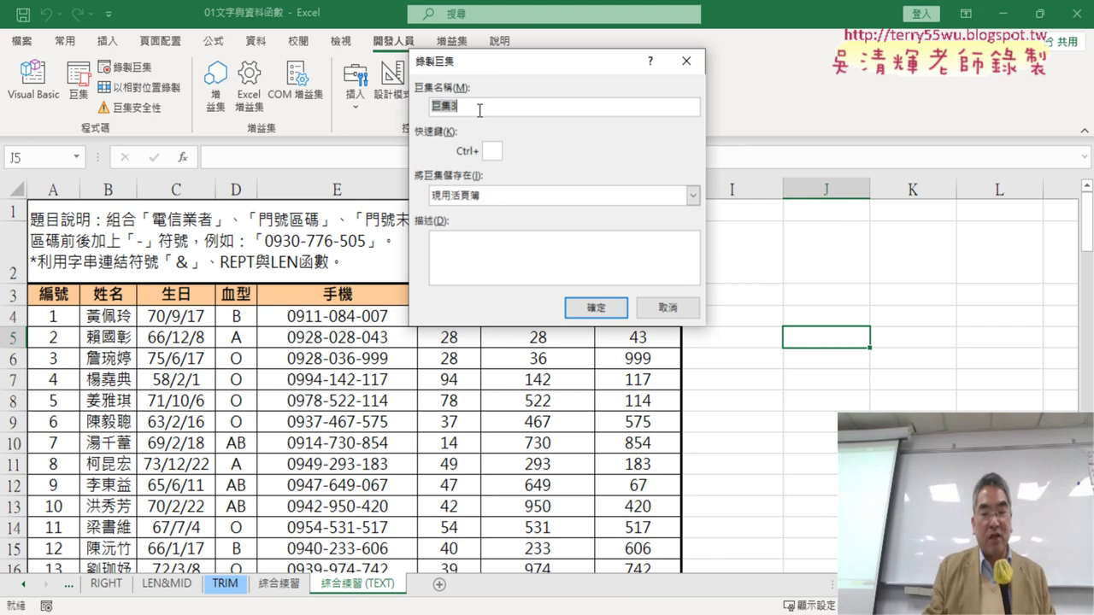
pyautogui.write('ㄔㄨㄢ')
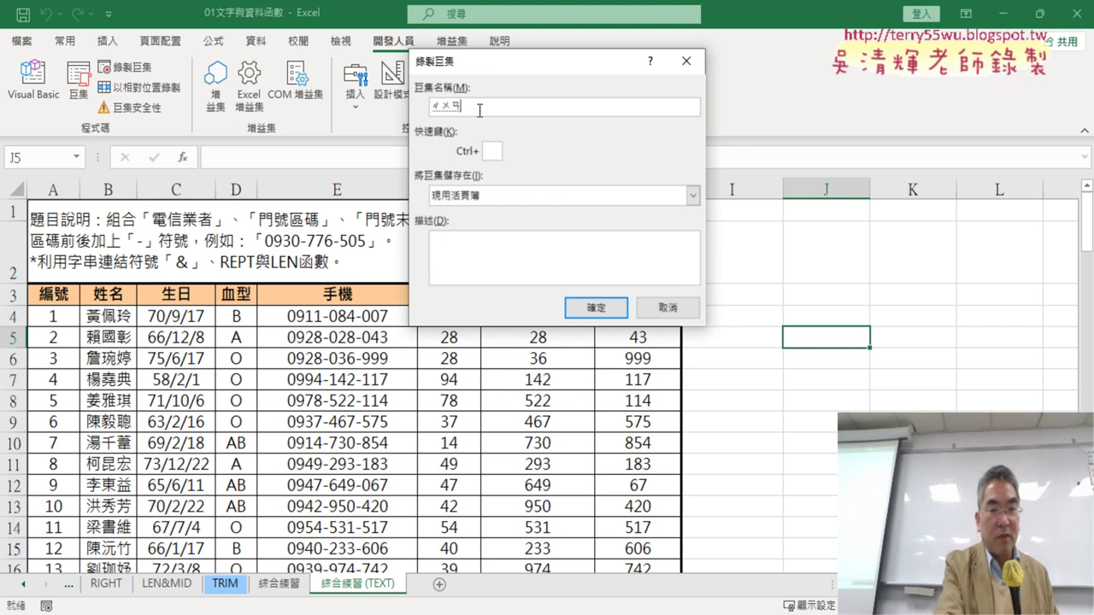
pyautogui.write('4ㄐㄧㄝ')
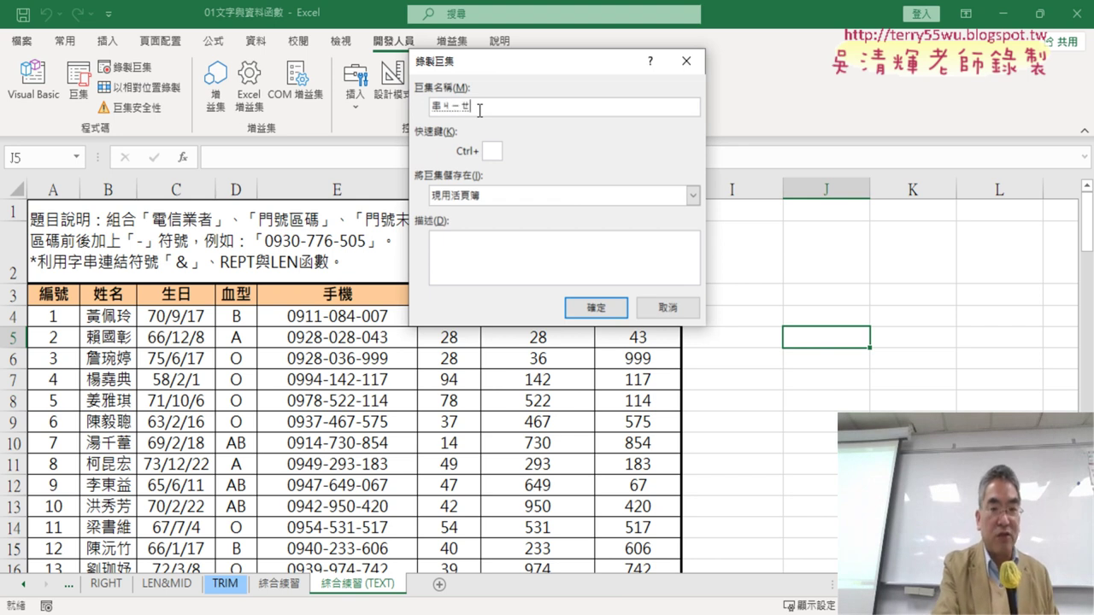
pyautogui.write('4')
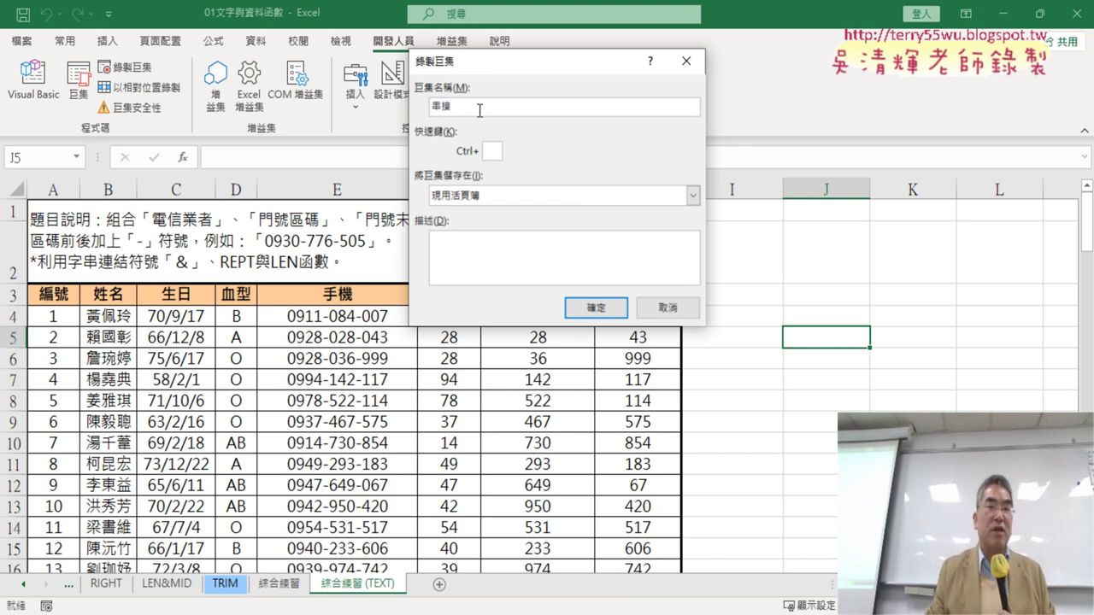
pyautogui.click(612, 309)
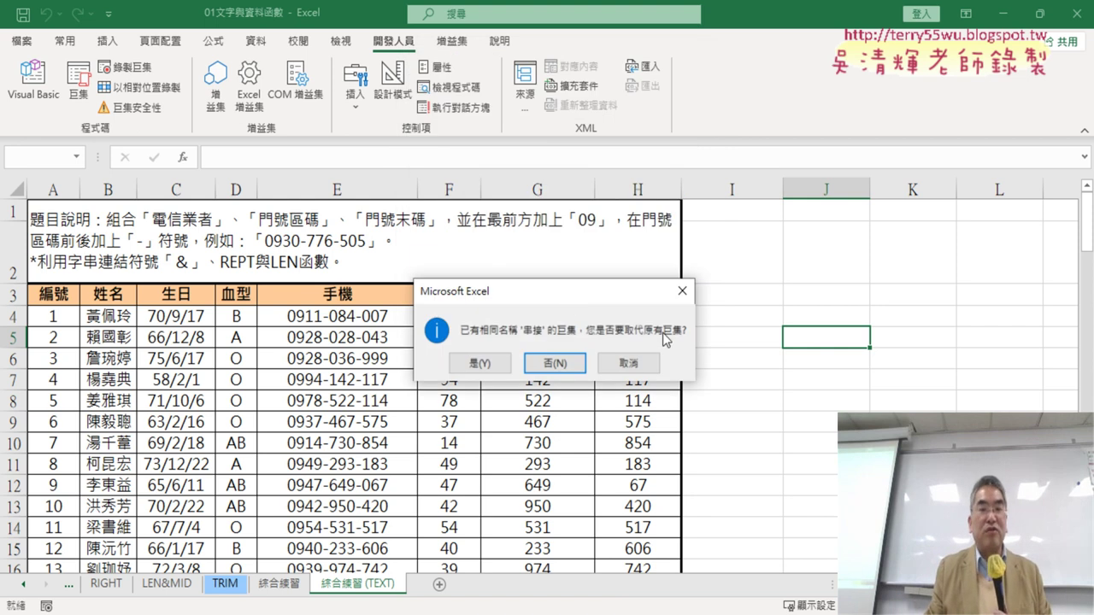
pyautogui.click(478, 364)
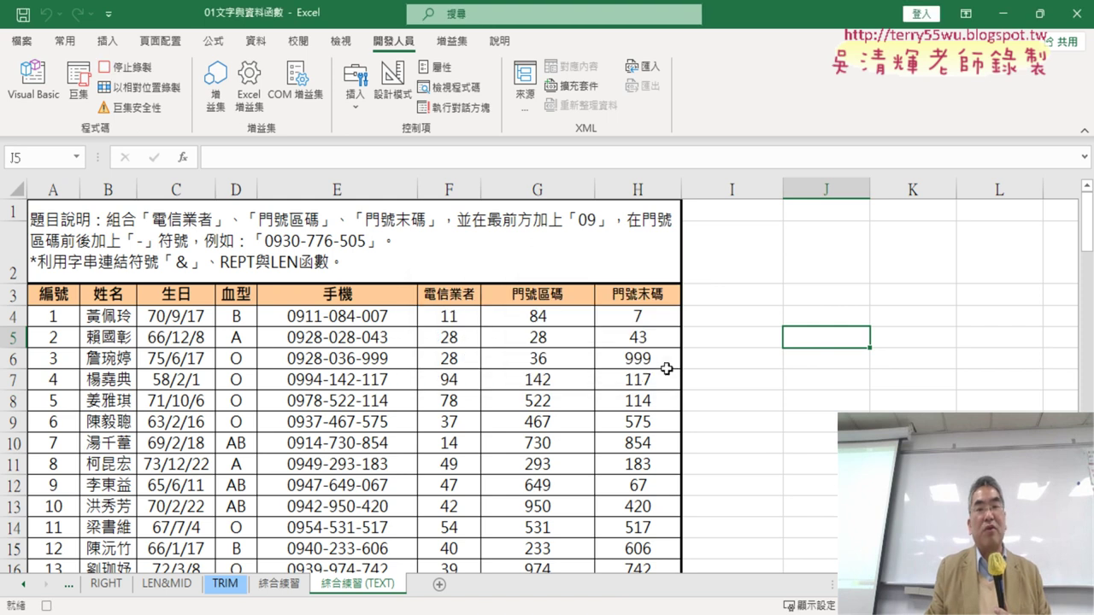
# Step: Record filling E4's phone formula down column E, then stop recording
pyautogui.click(347, 318)
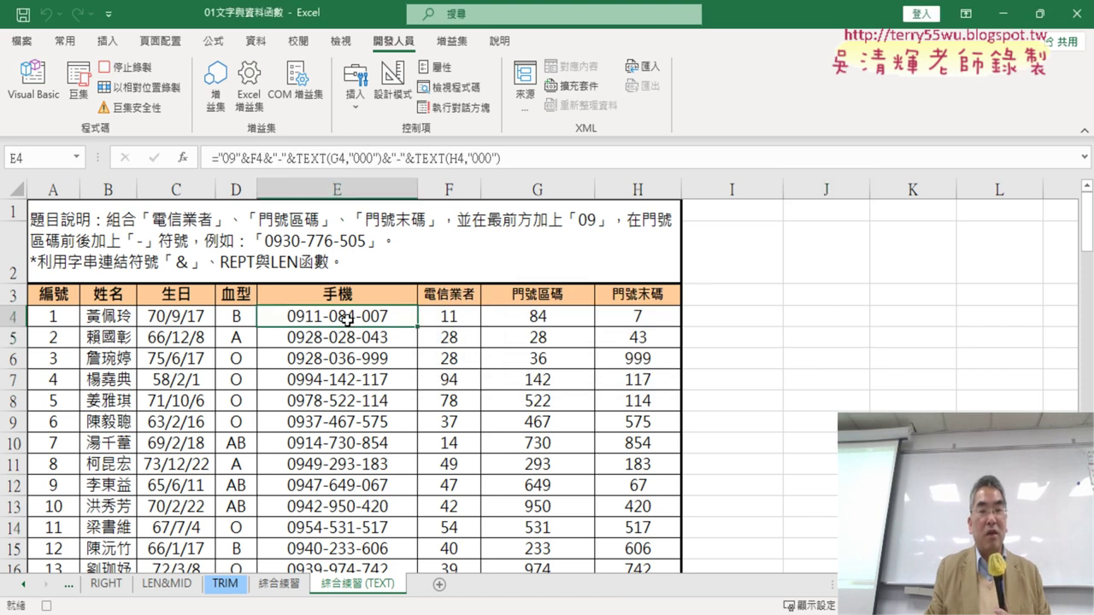
pyautogui.click(279, 154)
pyautogui.click(154, 158)
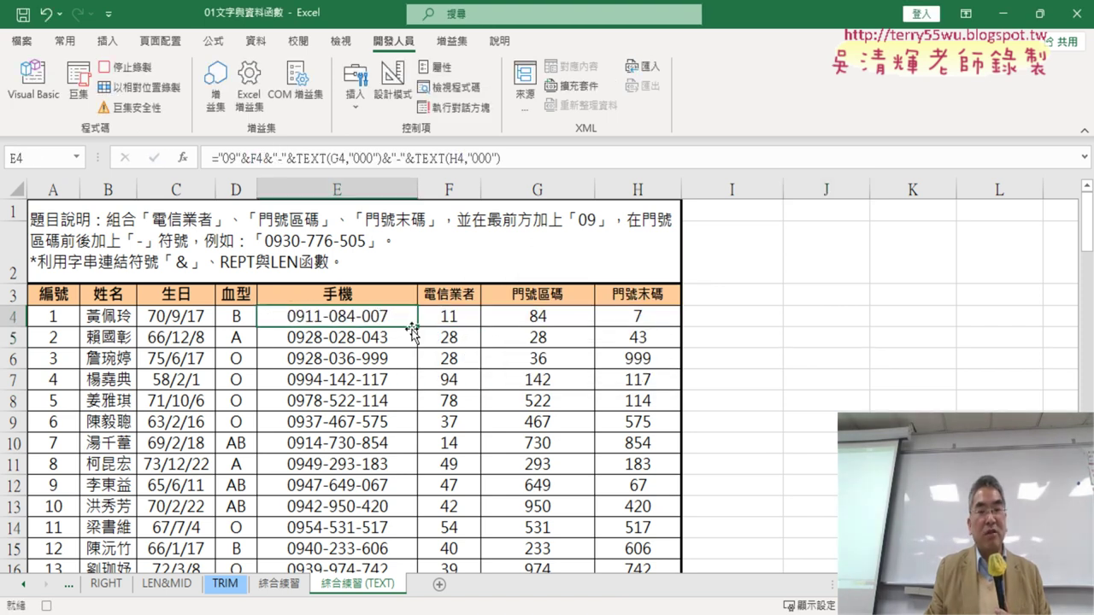
pyautogui.doubleClick(419, 328)
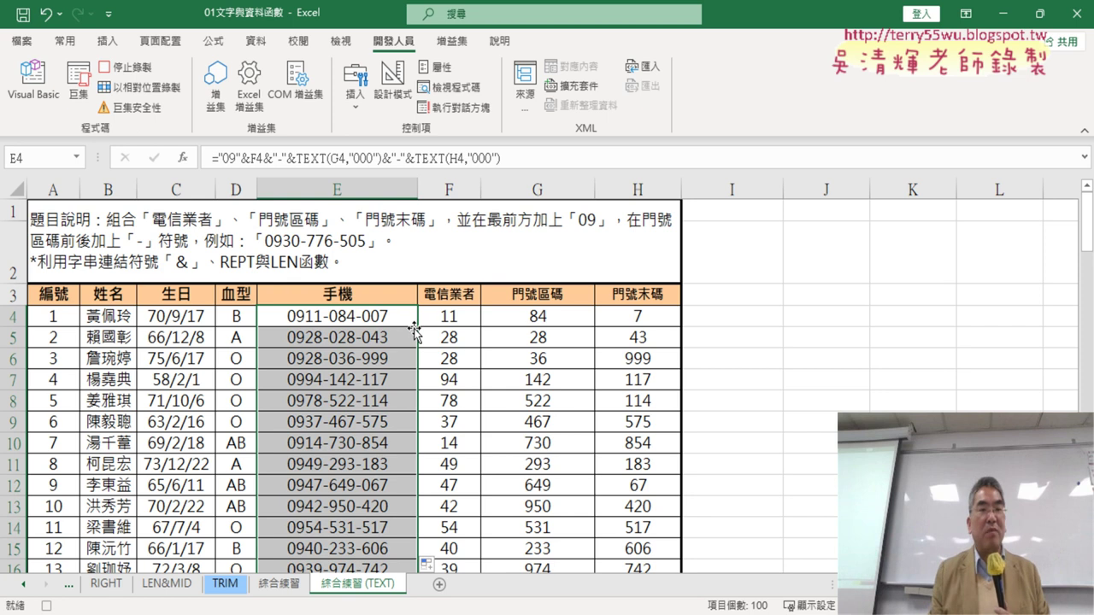
pyautogui.click(136, 69)
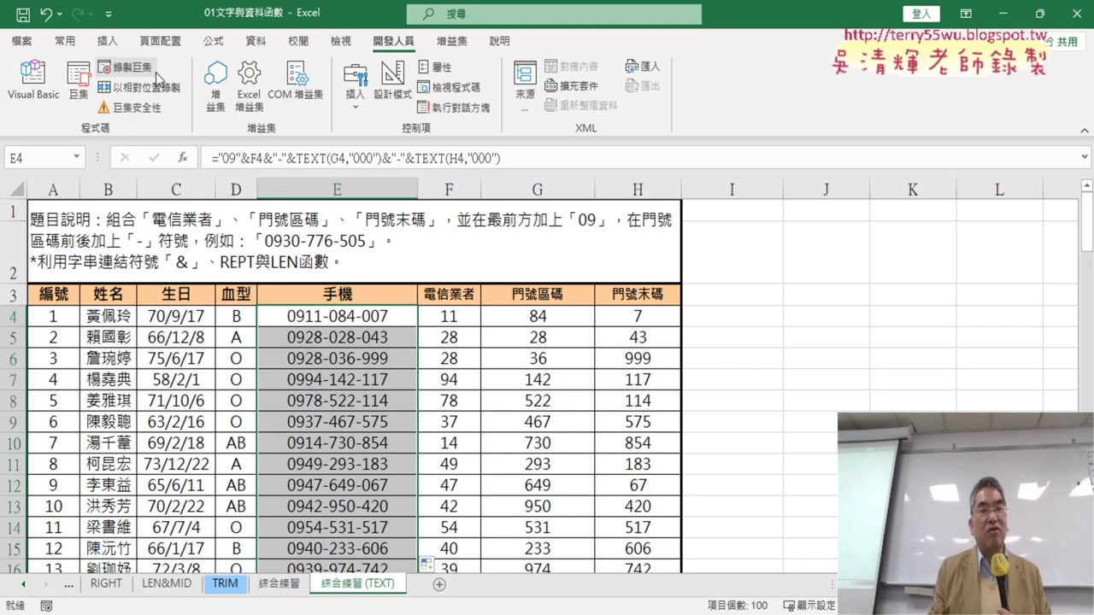
# Step: Run the 清除 macro to clear the phone numbers from column E
pyautogui.click(79, 85)
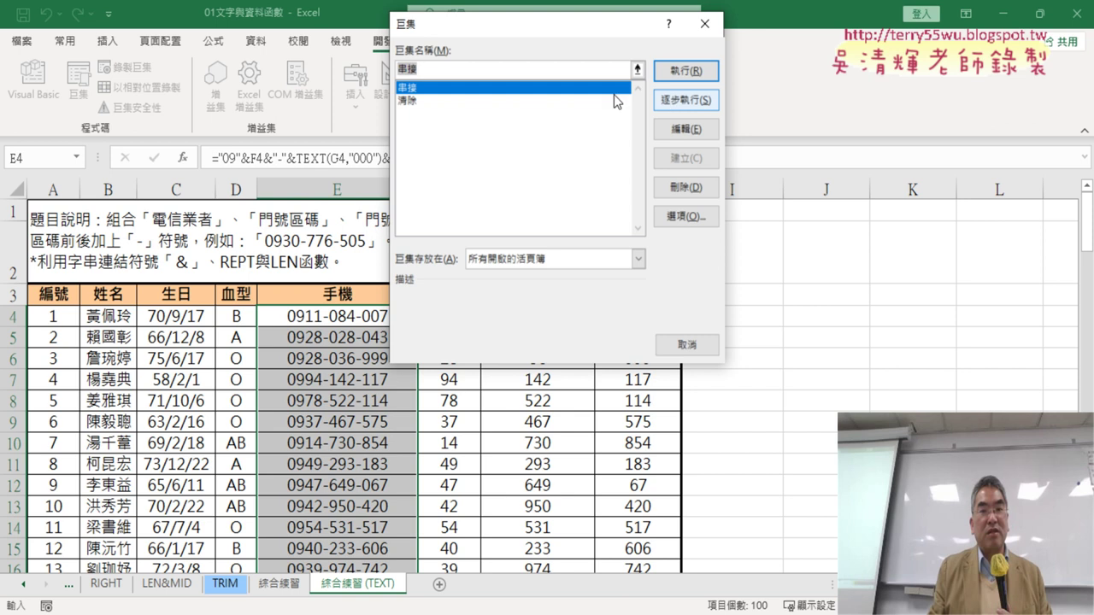
pyautogui.doubleClick(530, 100)
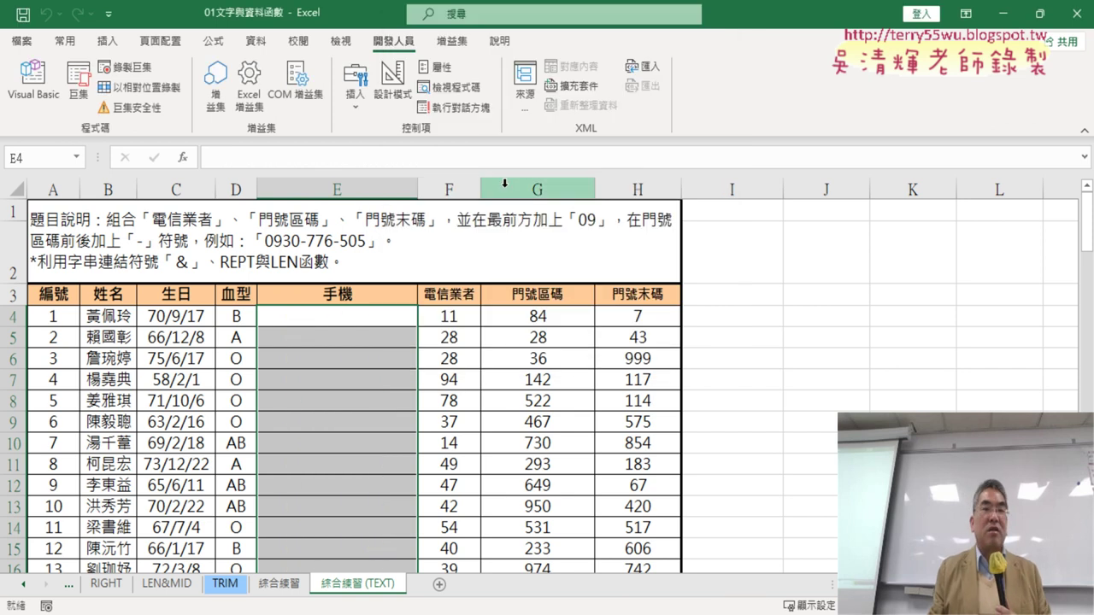
pyautogui.click(78, 94)
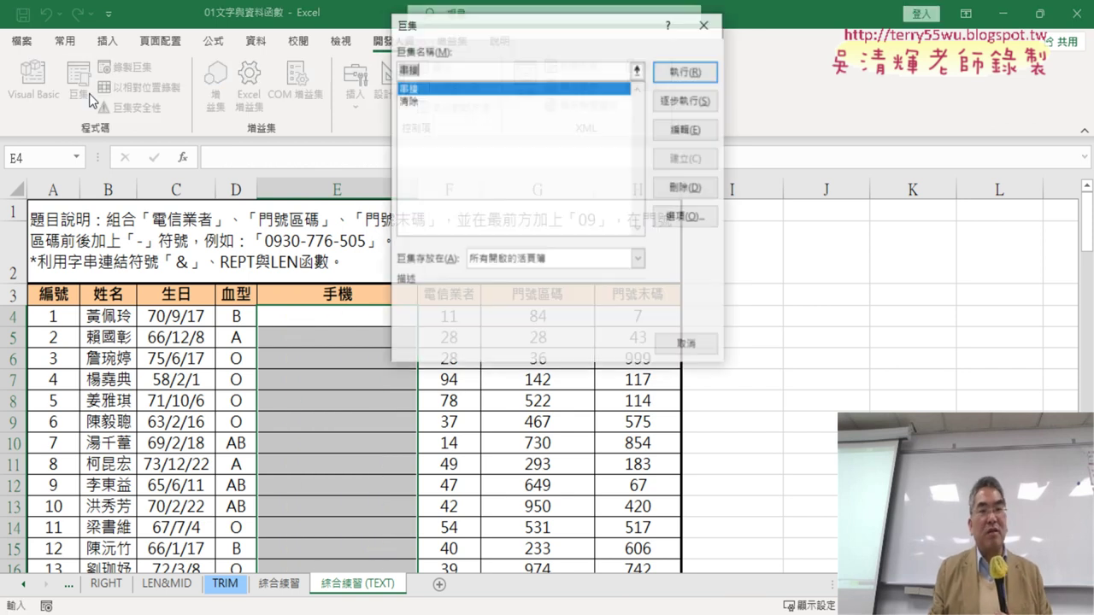
pyautogui.click(704, 24)
# Step: Open and close the Macros list a couple more times without running anything
pyautogui.click(102, 48)
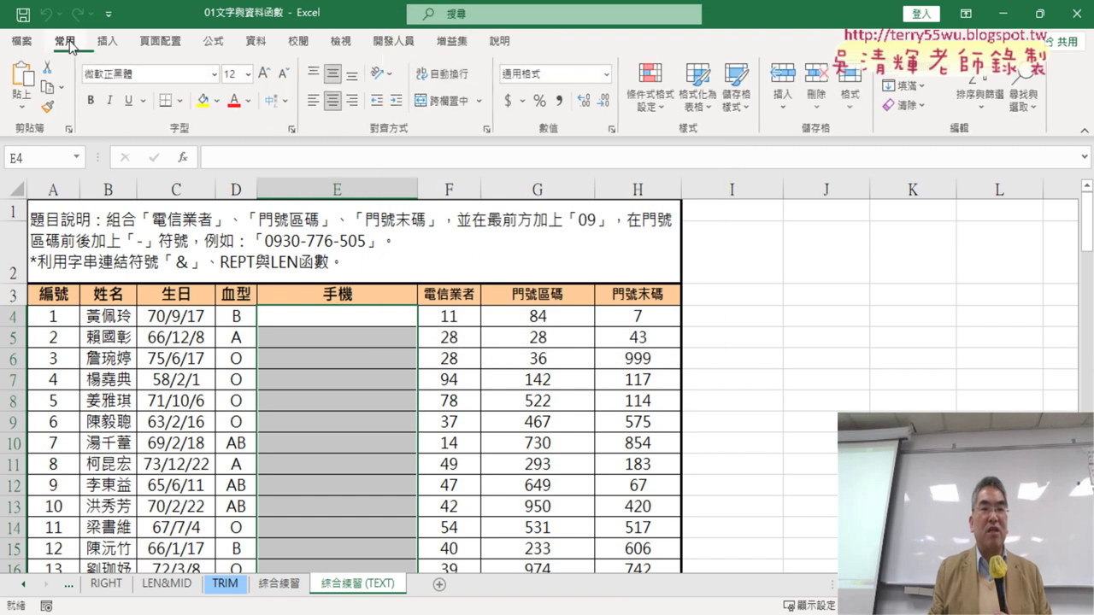
pyautogui.click(396, 44)
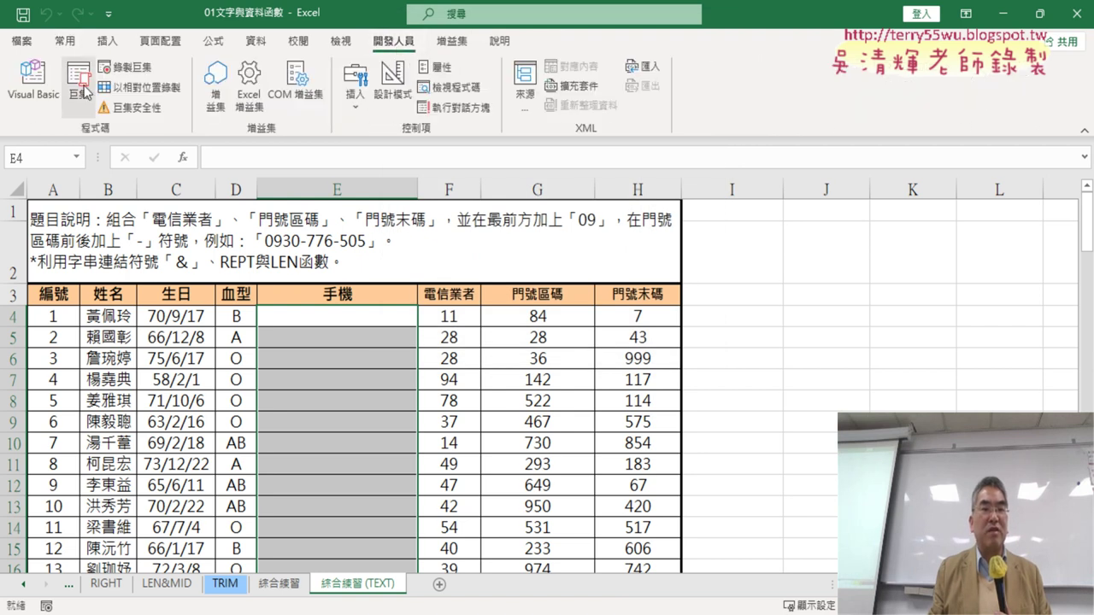
pyautogui.click(79, 92)
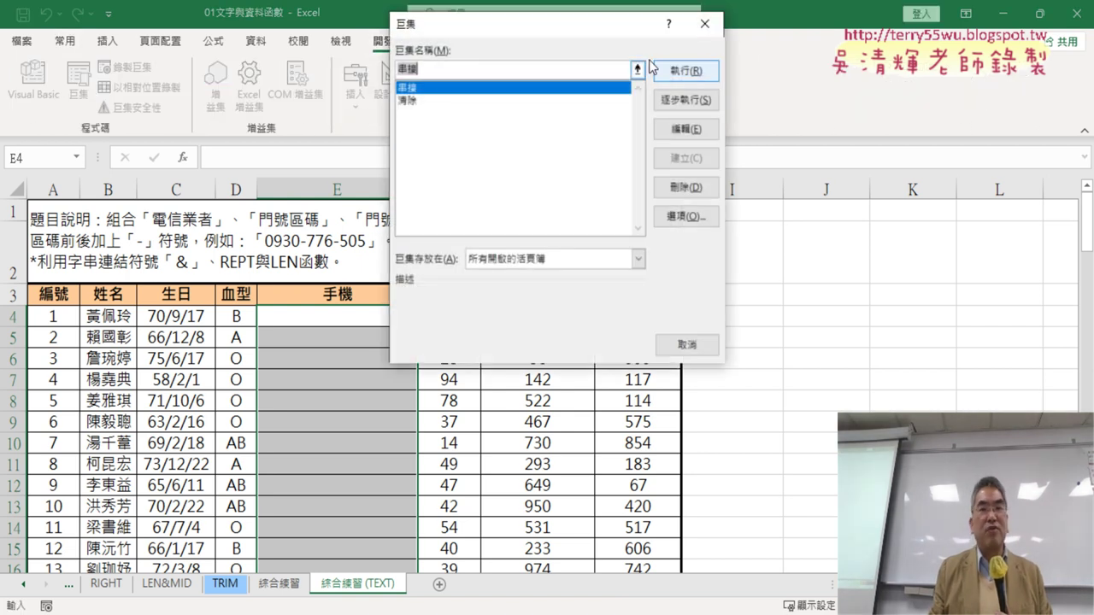
pyautogui.click(708, 26)
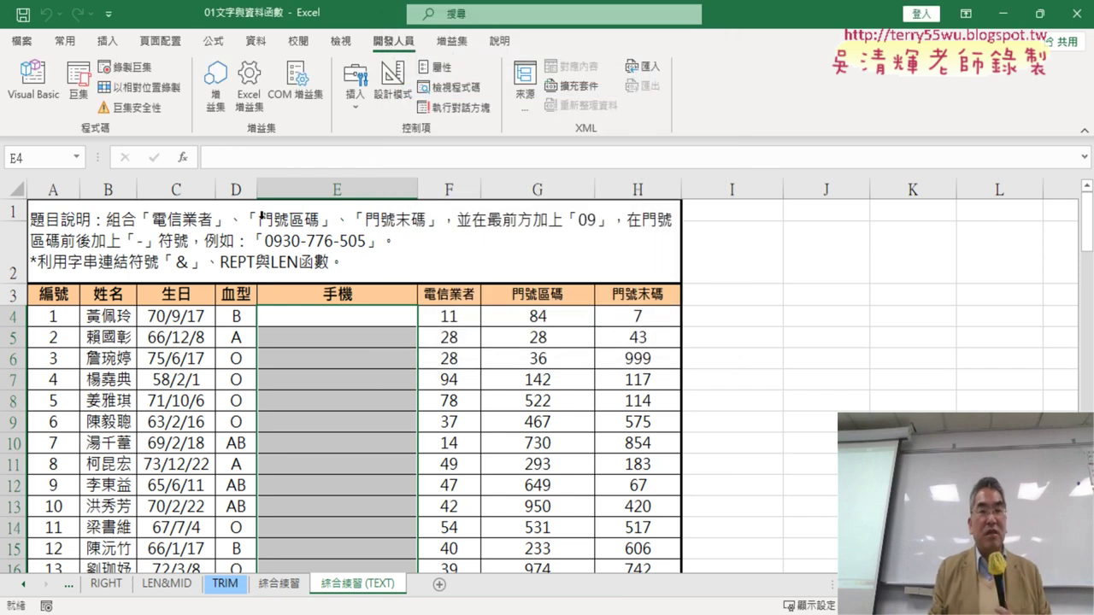
pyautogui.click(78, 83)
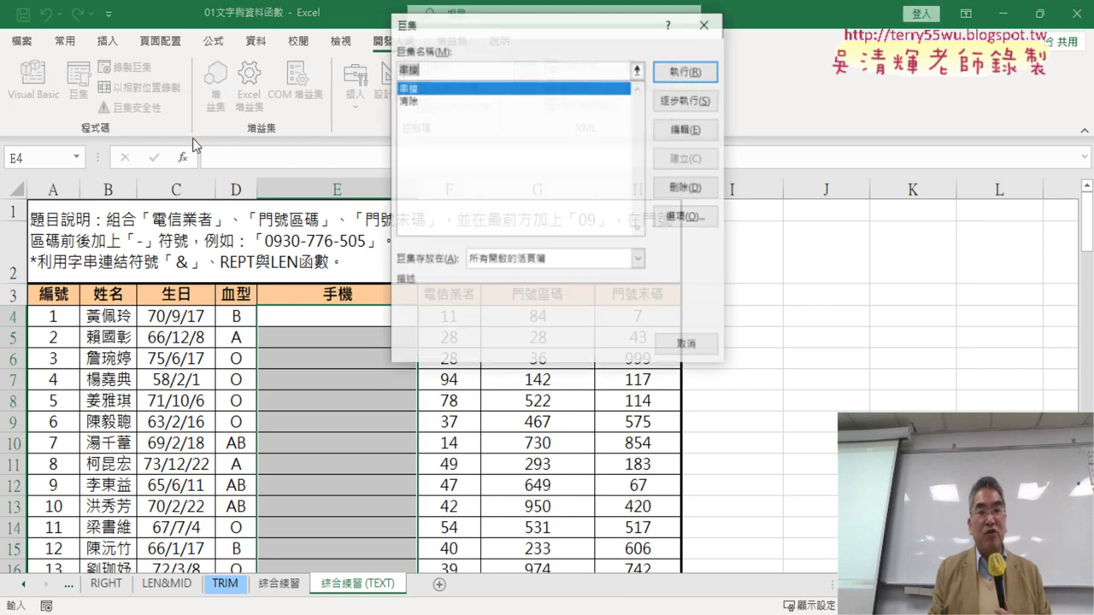
pyautogui.click(715, 26)
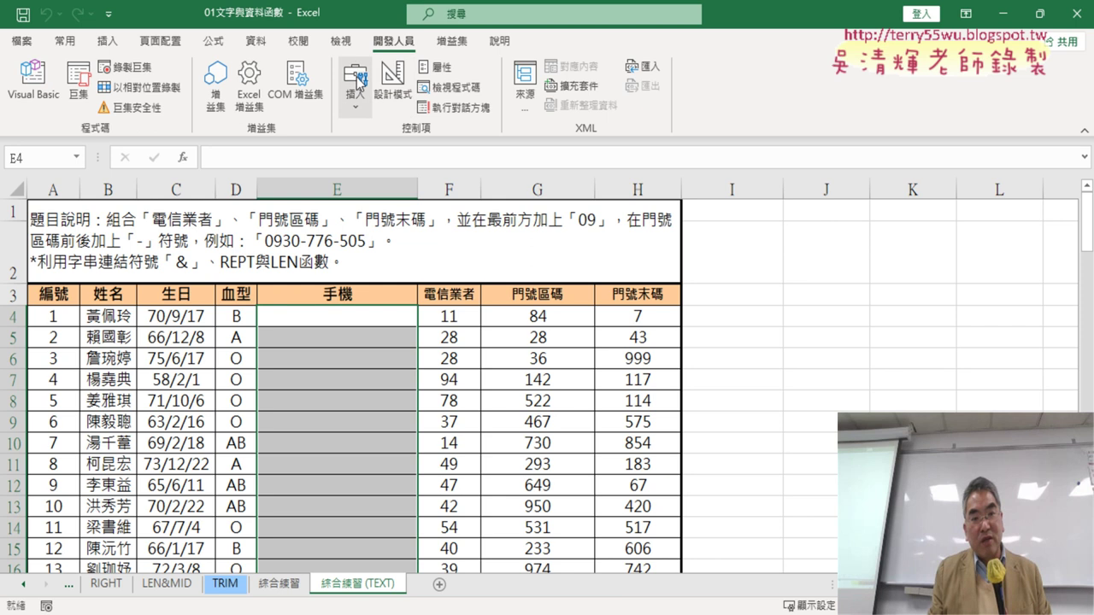
pyautogui.click(364, 112)
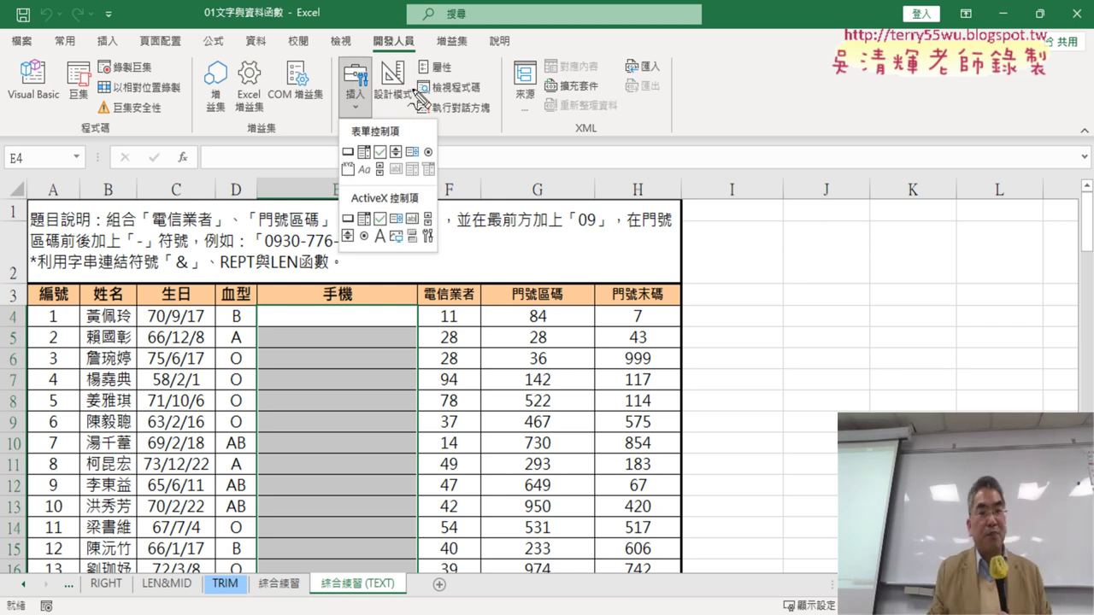
pyautogui.moveTo(359, 144); pyautogui.dragTo(361, 147)
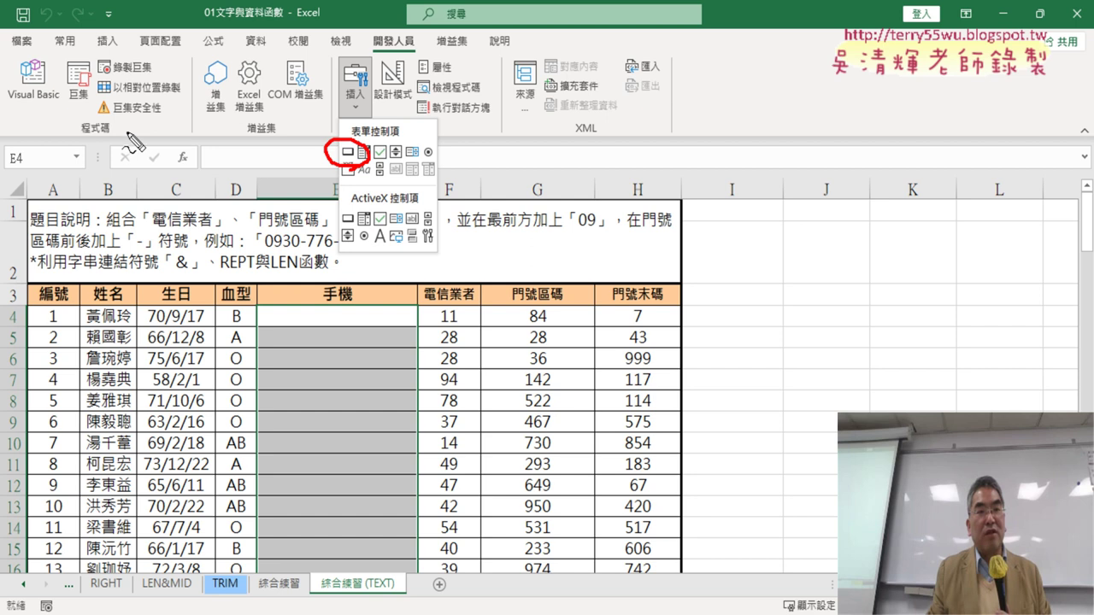
pyautogui.moveTo(76, 118)
pyautogui.mouseDown()
pyautogui.moveTo(50, 77)
pyautogui.moveTo(99, 84)
pyautogui.mouseUp()
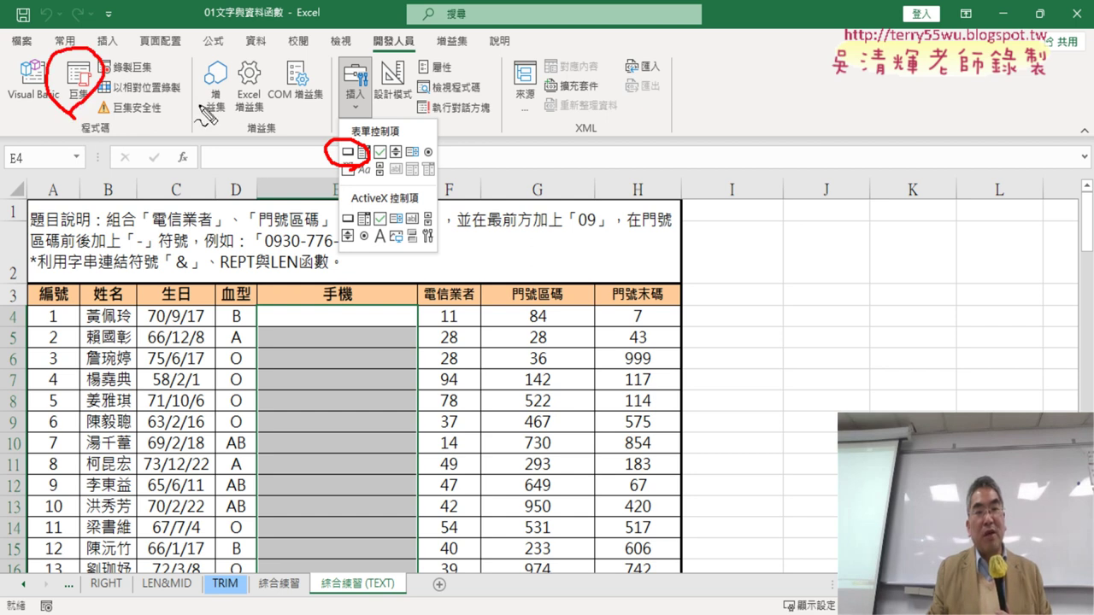
pyautogui.moveTo(123, 122)
pyautogui.mouseDown()
pyautogui.moveTo(320, 153)
pyautogui.moveTo(294, 167)
pyautogui.mouseUp()
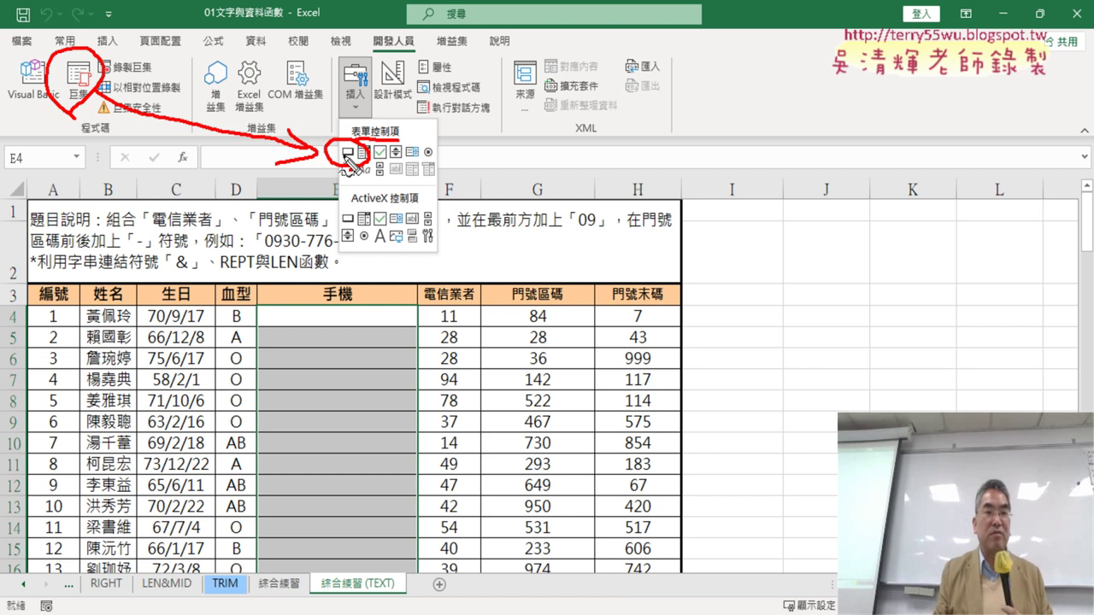
pyautogui.press('Escape')
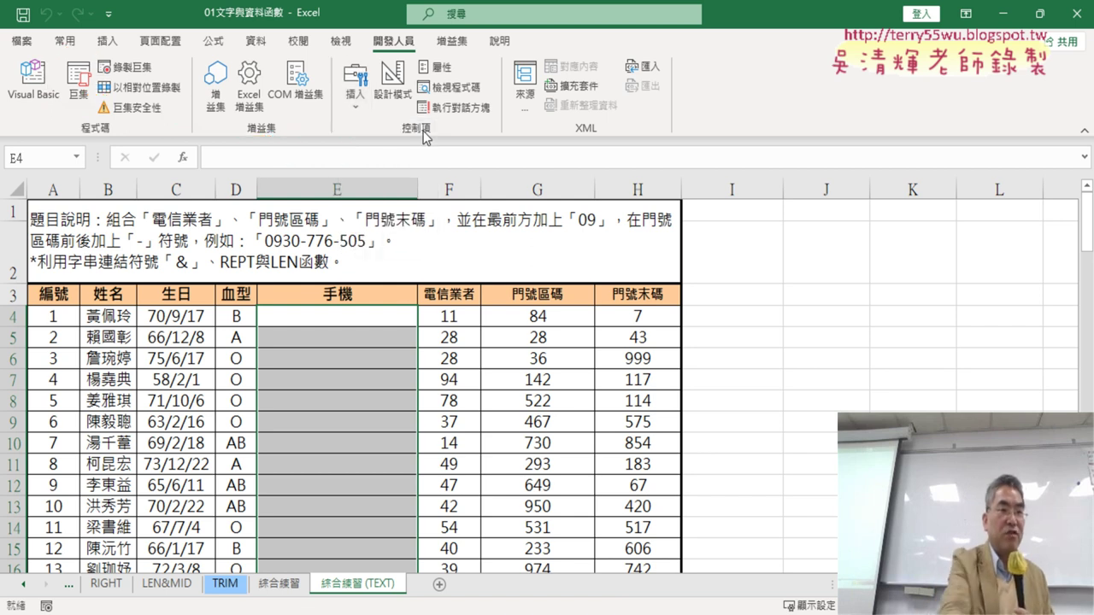
# Step: Run the 串接 macro to refill column E with phone numbers
pyautogui.click(77, 83)
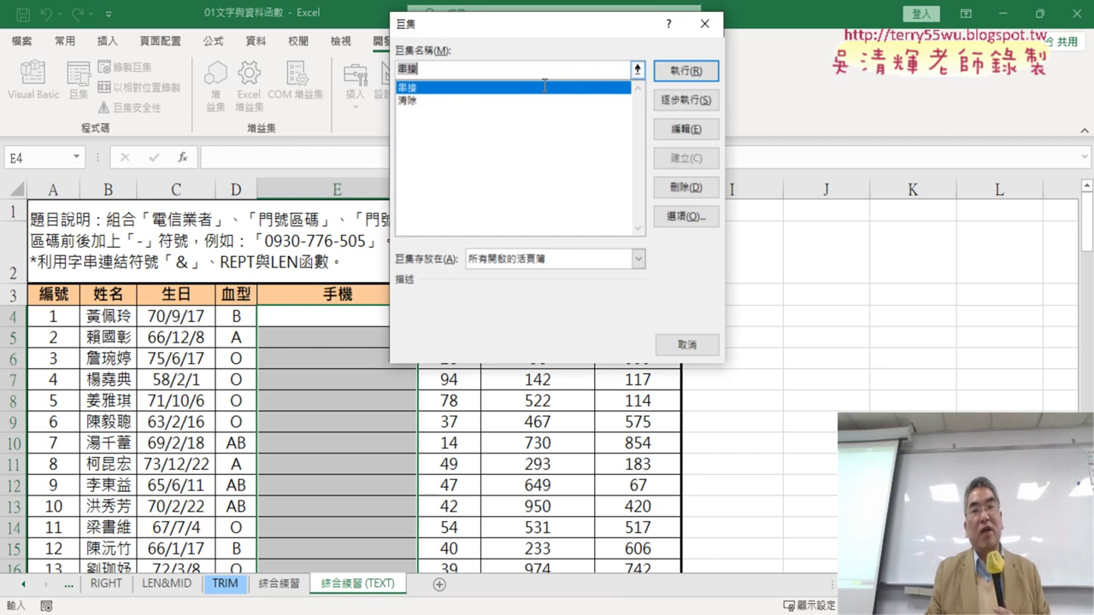
pyautogui.click(704, 24)
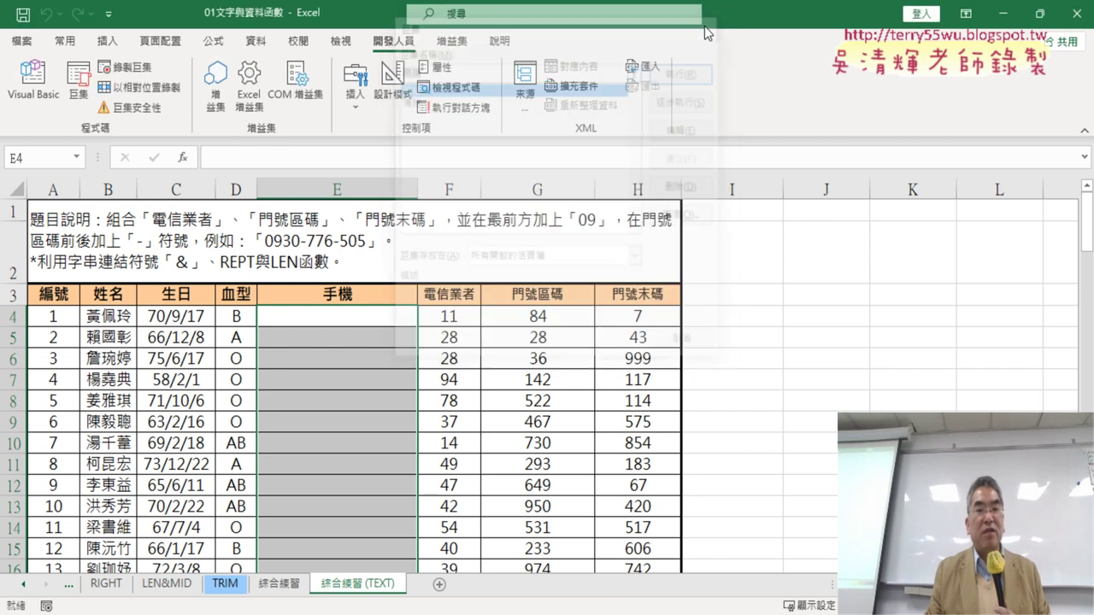
pyautogui.click(78, 83)
pyautogui.click(703, 71)
# Step: Check the TEXT phone formula in cell E4
pyautogui.click(830, 389)
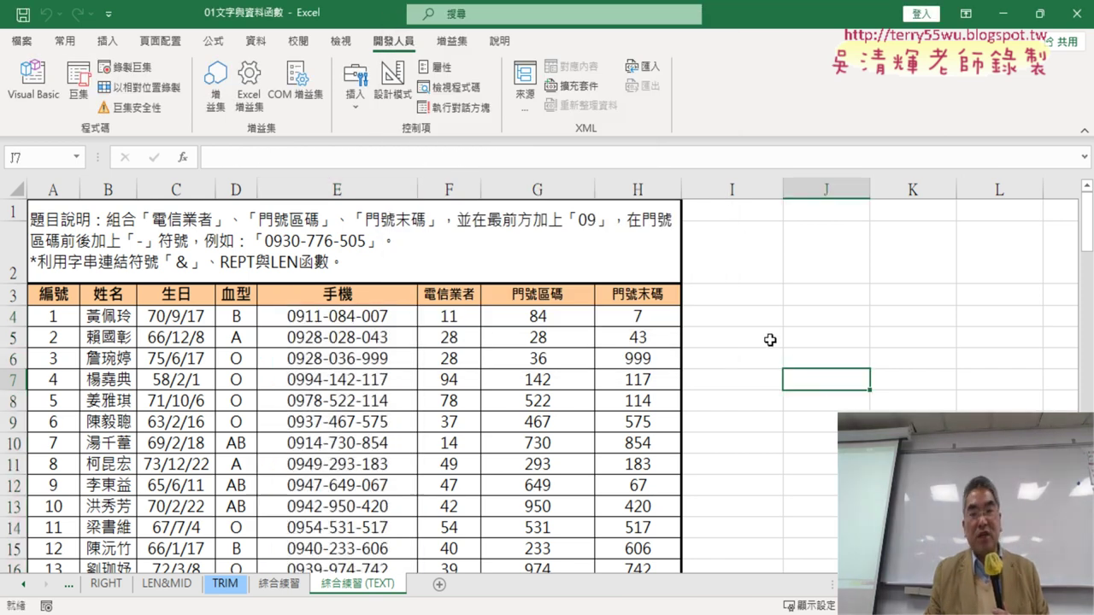
pyautogui.click(343, 316)
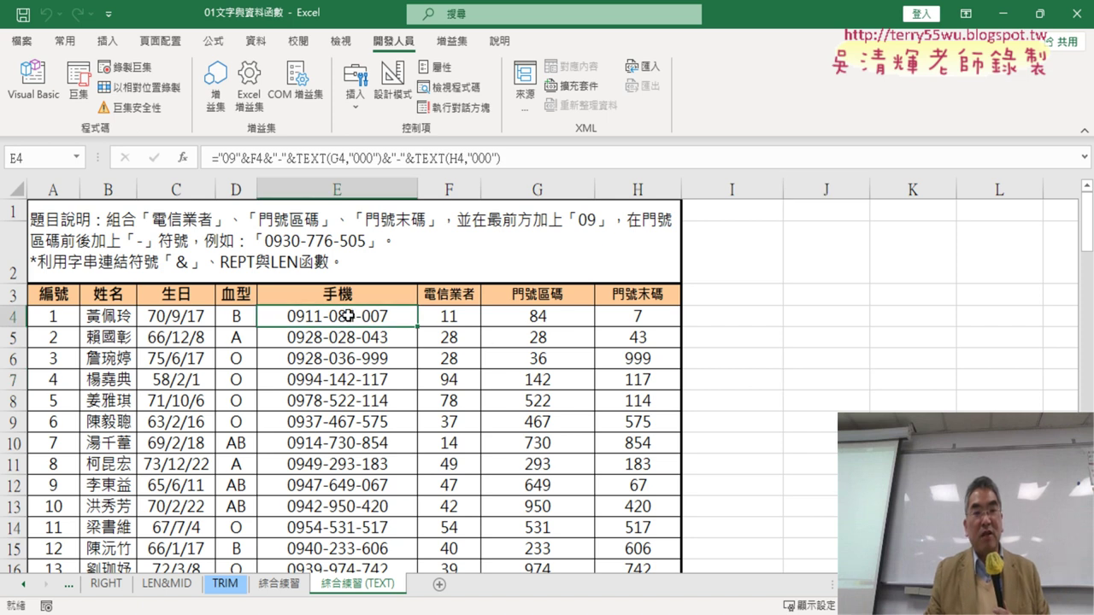
pyautogui.click(734, 364)
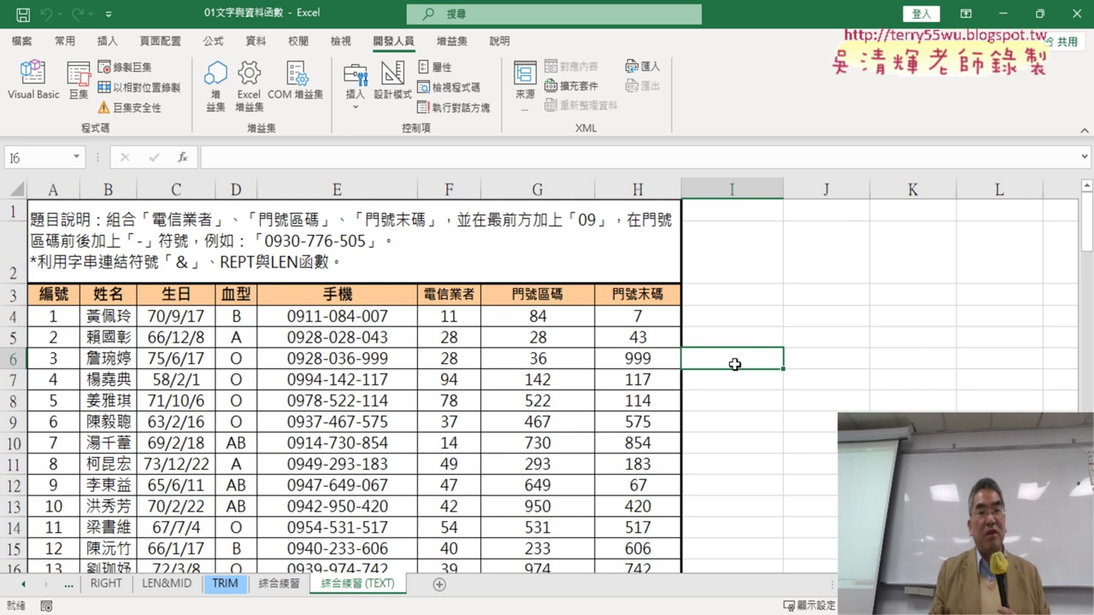
pyautogui.click(357, 320)
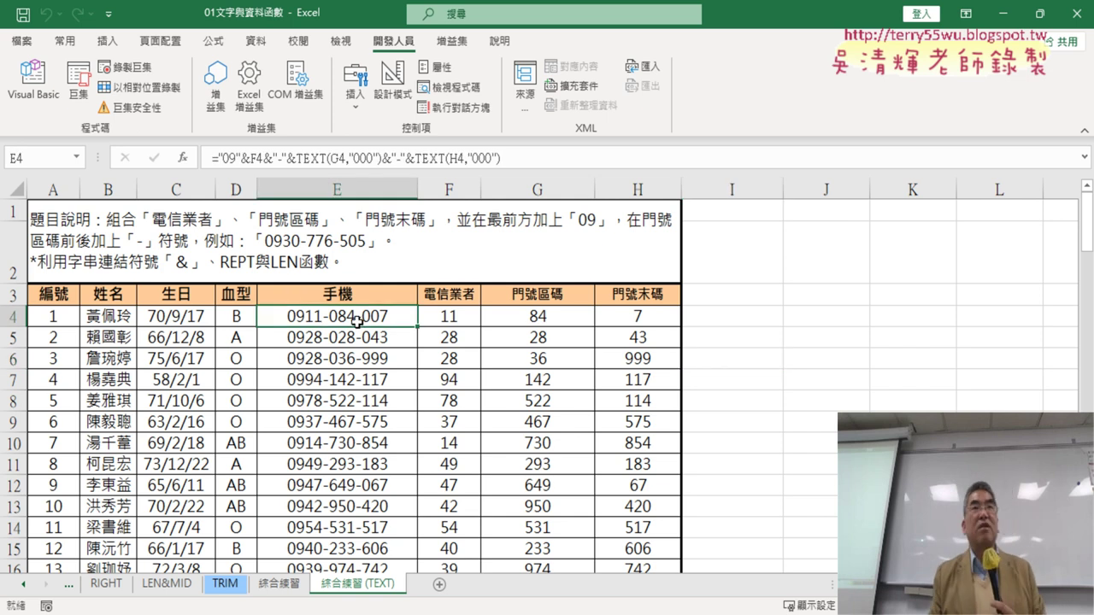